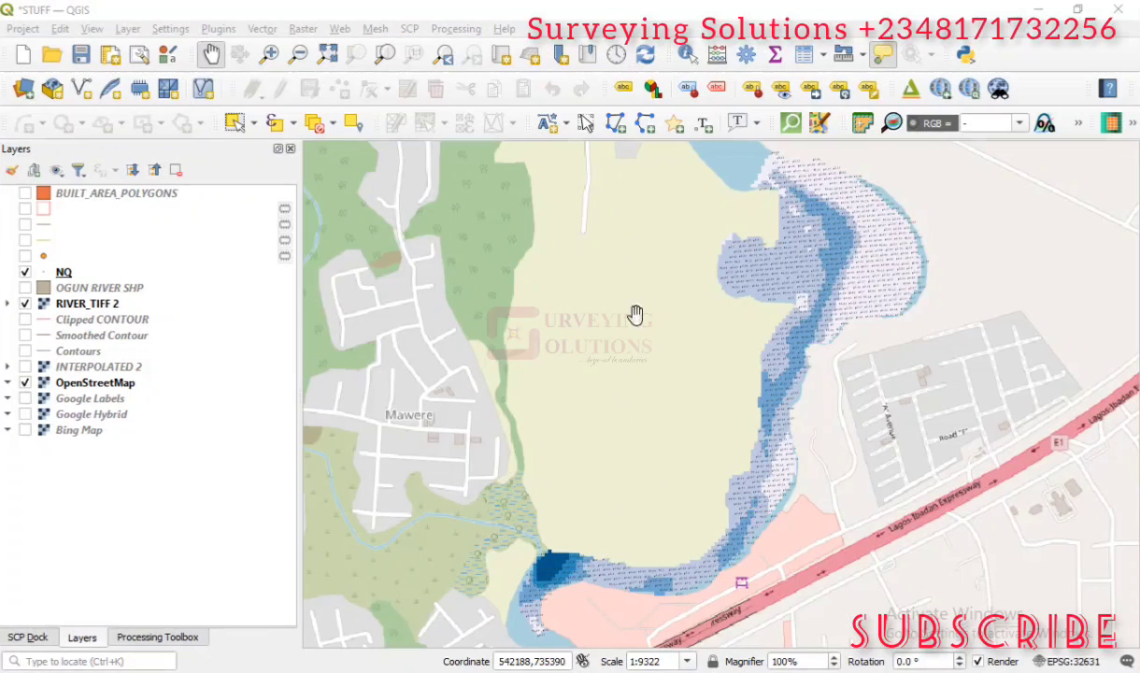
- Create a new print layout from the Project menu and name it 'WWS'
{"action": "left_click", "coordinate": [658, 16]}
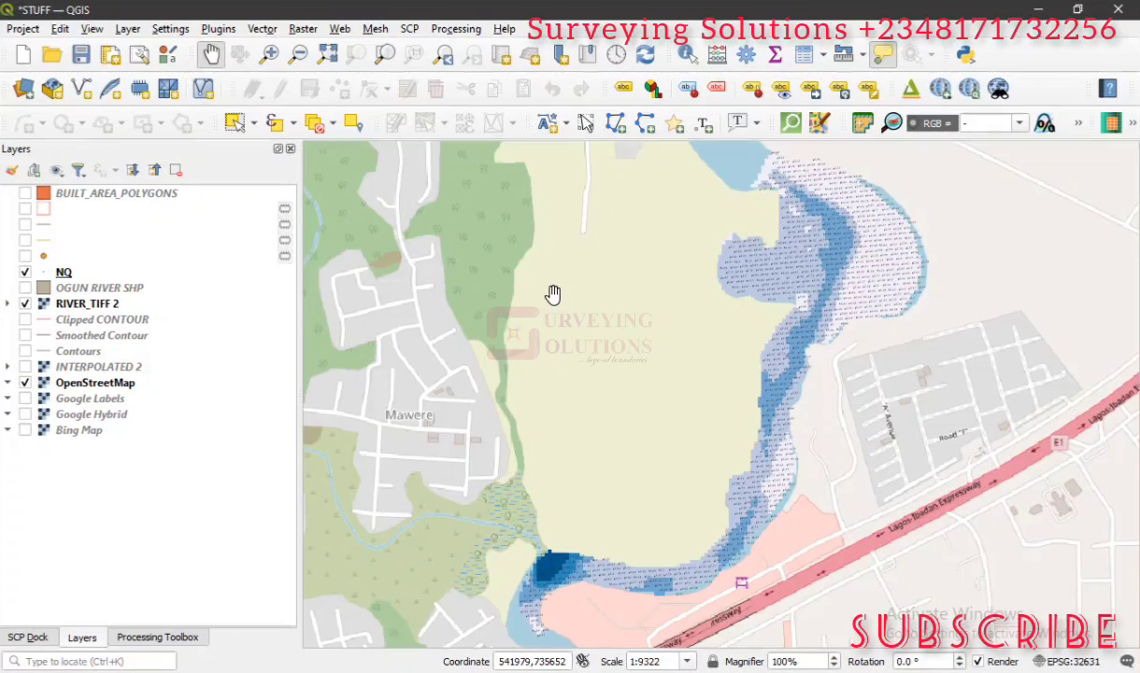
{"action": "left_click", "coordinate": [23, 28]}
{"action": "mouse_move", "coordinate": [60, 28]}
{"action": "mouse_move", "coordinate": [24, 28]}
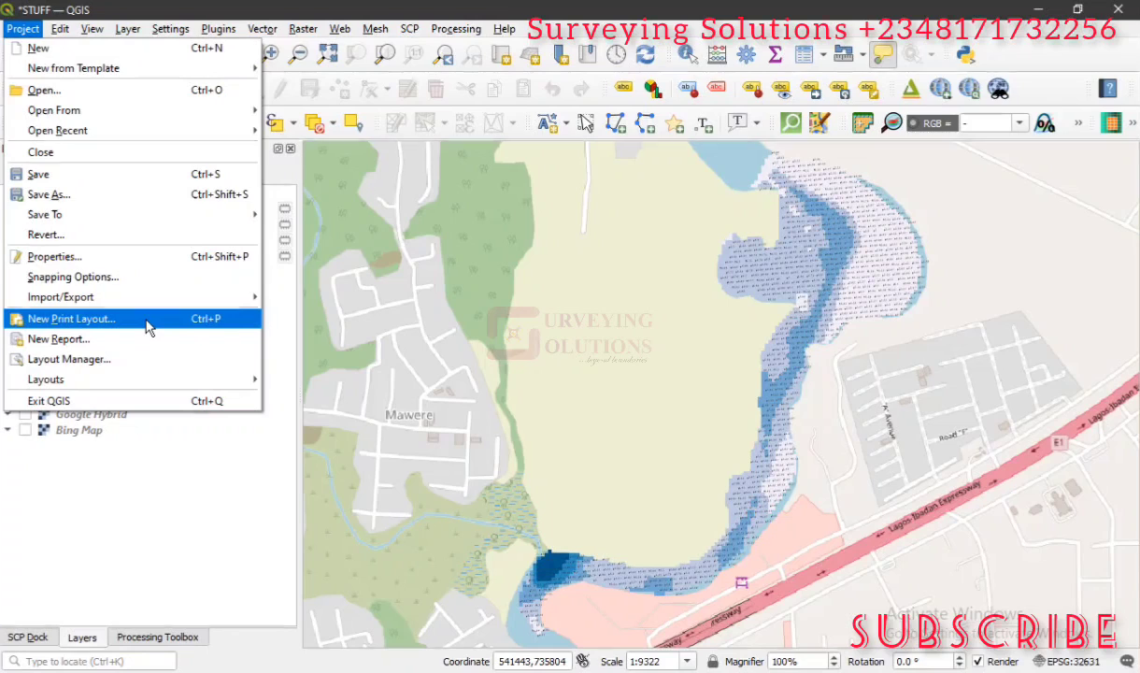
{"action": "left_click", "coordinate": [151, 321]}
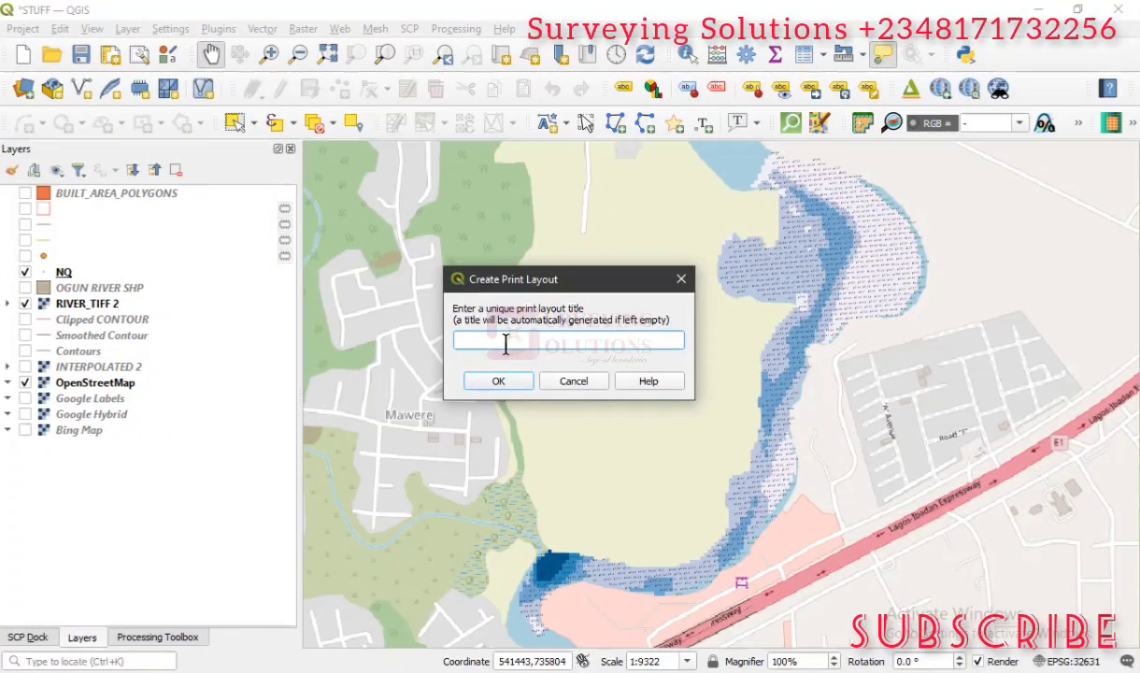
{"action": "type", "text": "ww"}
{"action": "type", "text": "s"}
{"action": "key", "text": "BackSpace"}
{"action": "key", "text": "BackSpace"}
{"action": "key", "text": "BackSpace"}
{"action": "type", "text": "WWS"}
{"action": "left_click", "coordinate": [497, 383]}
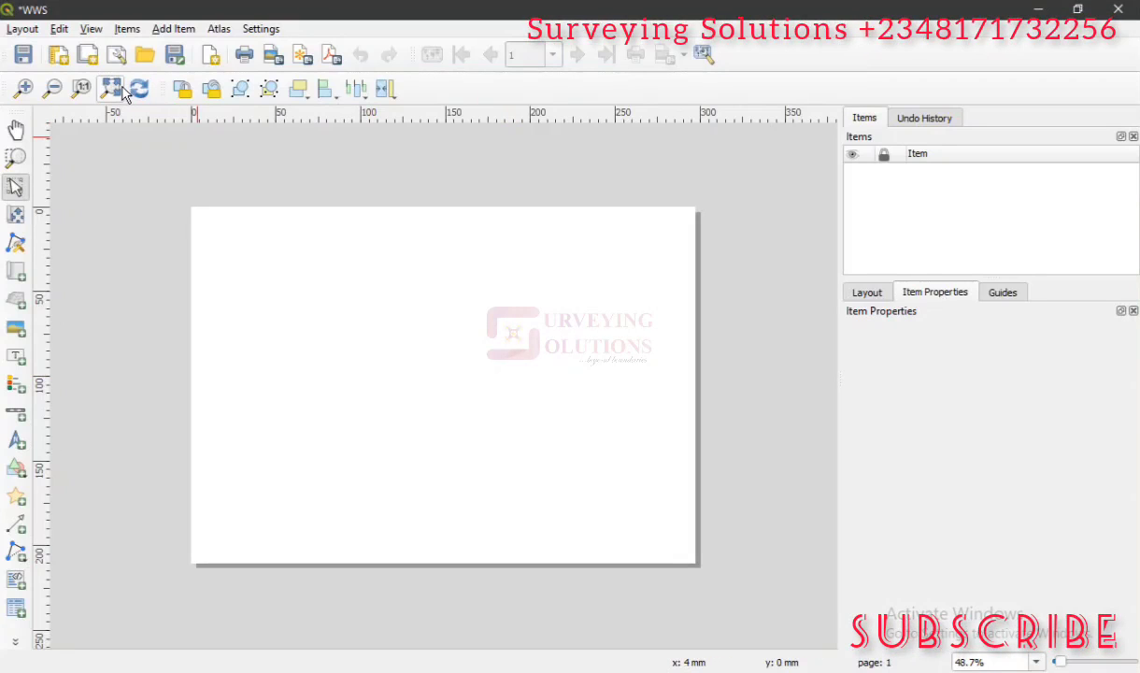
- Set the WWS layout's page size to A3 in Page Properties
{"action": "left_click", "coordinate": [111, 88]}
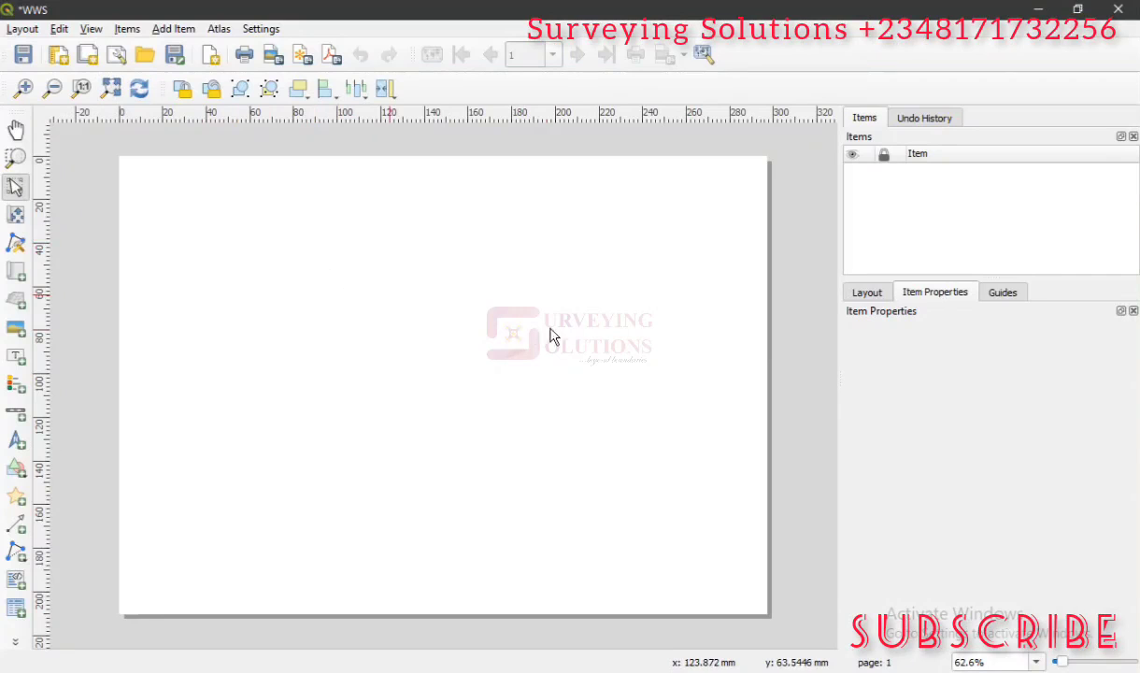
{"action": "right_click", "coordinate": [597, 305]}
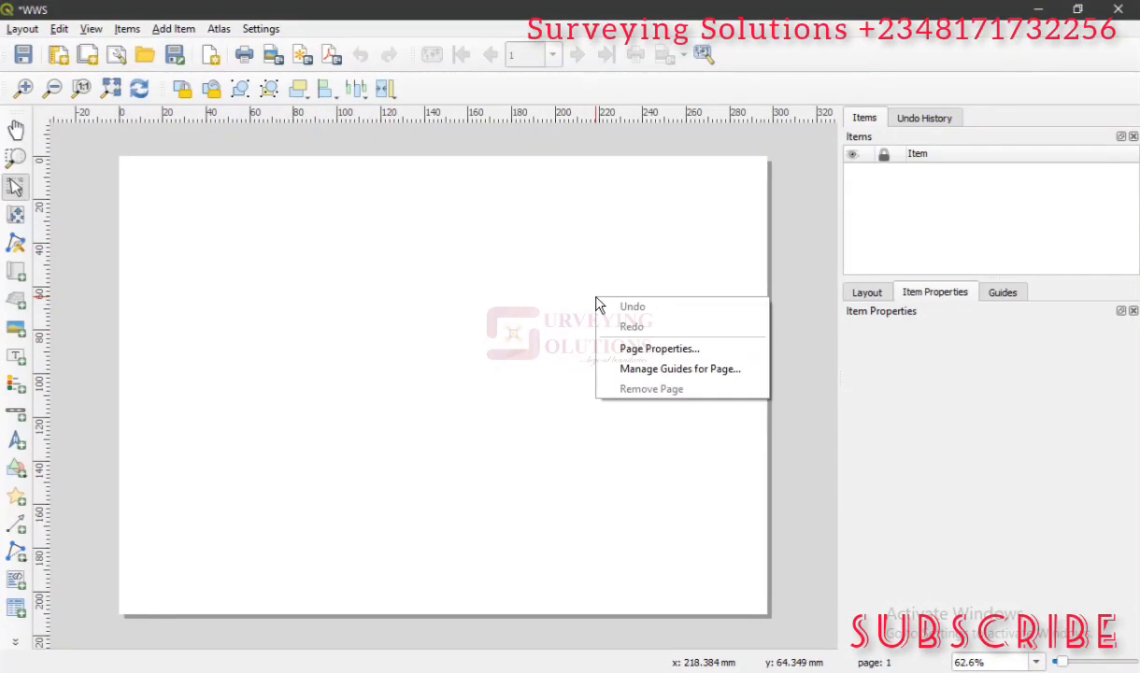
{"action": "left_click", "coordinate": [645, 350]}
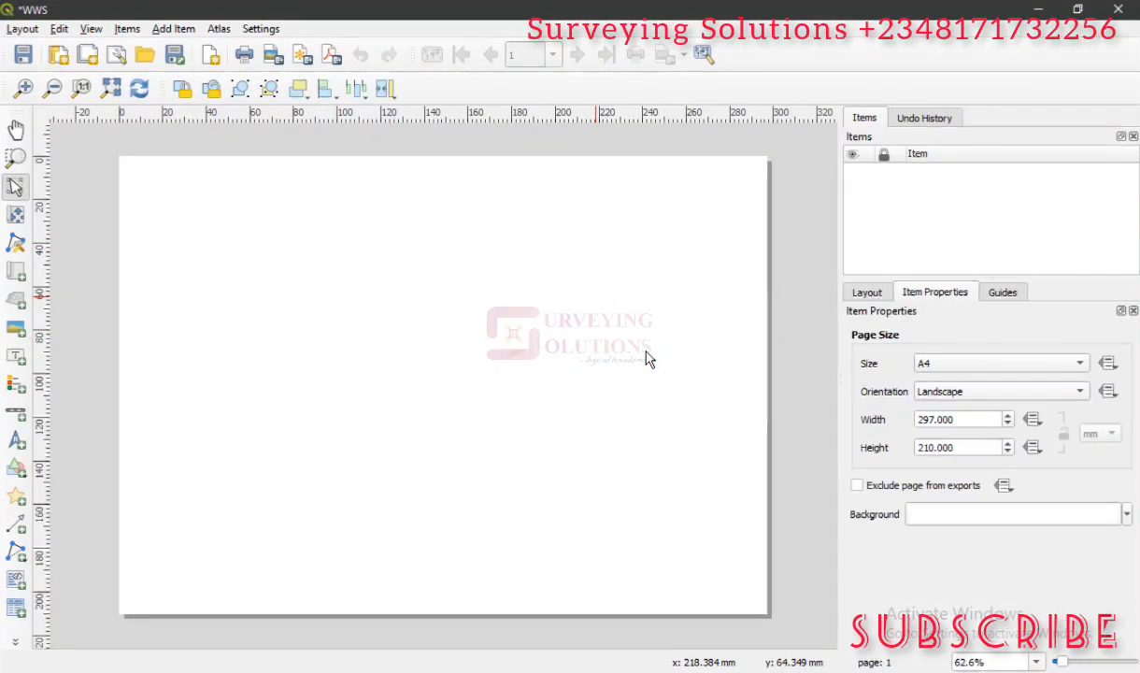
{"action": "left_click", "coordinate": [963, 366]}
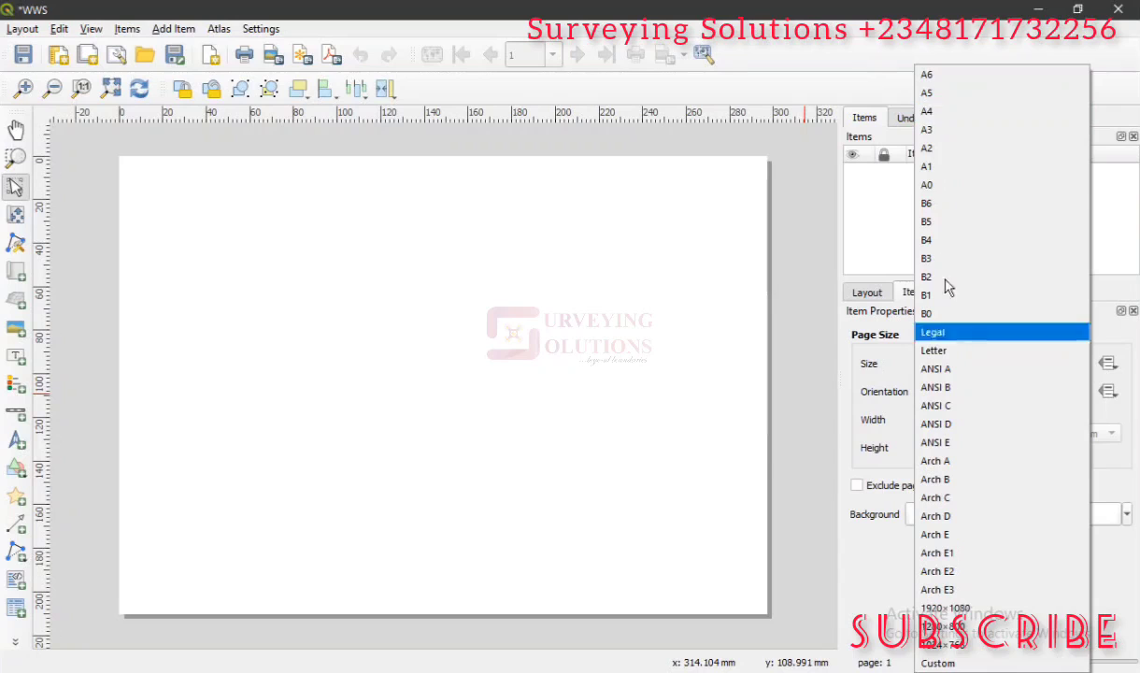
{"action": "left_click", "coordinate": [928, 131]}
{"action": "left_click", "coordinate": [964, 366]}
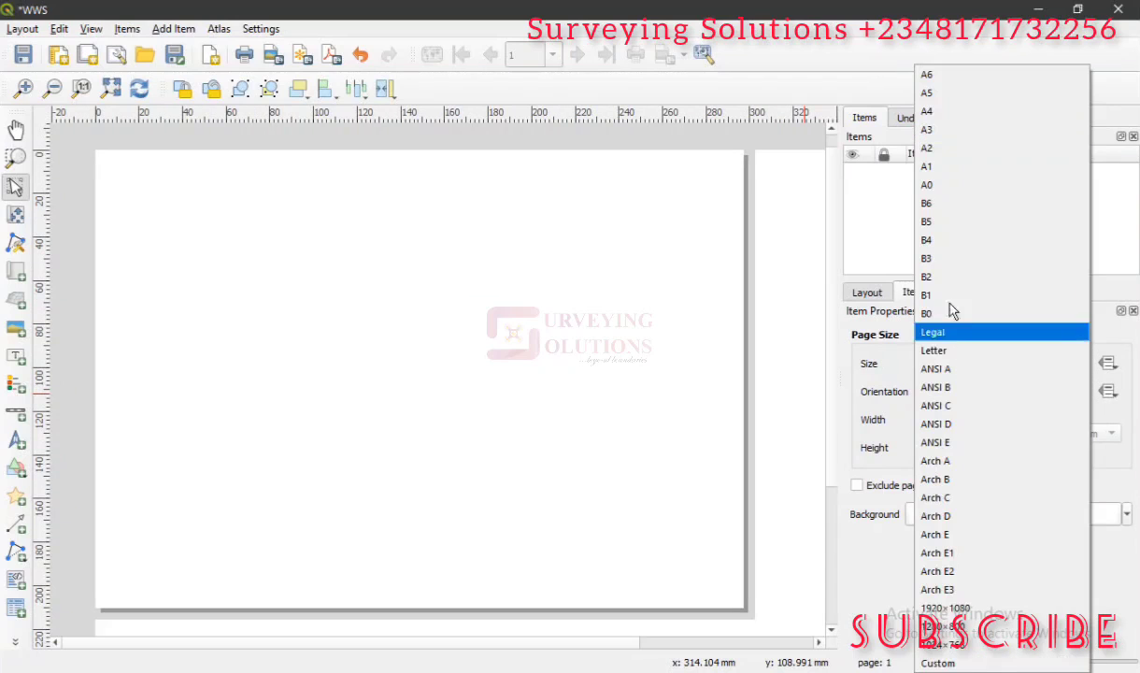
{"action": "left_click", "coordinate": [929, 168]}
{"action": "left_click", "coordinate": [957, 366]}
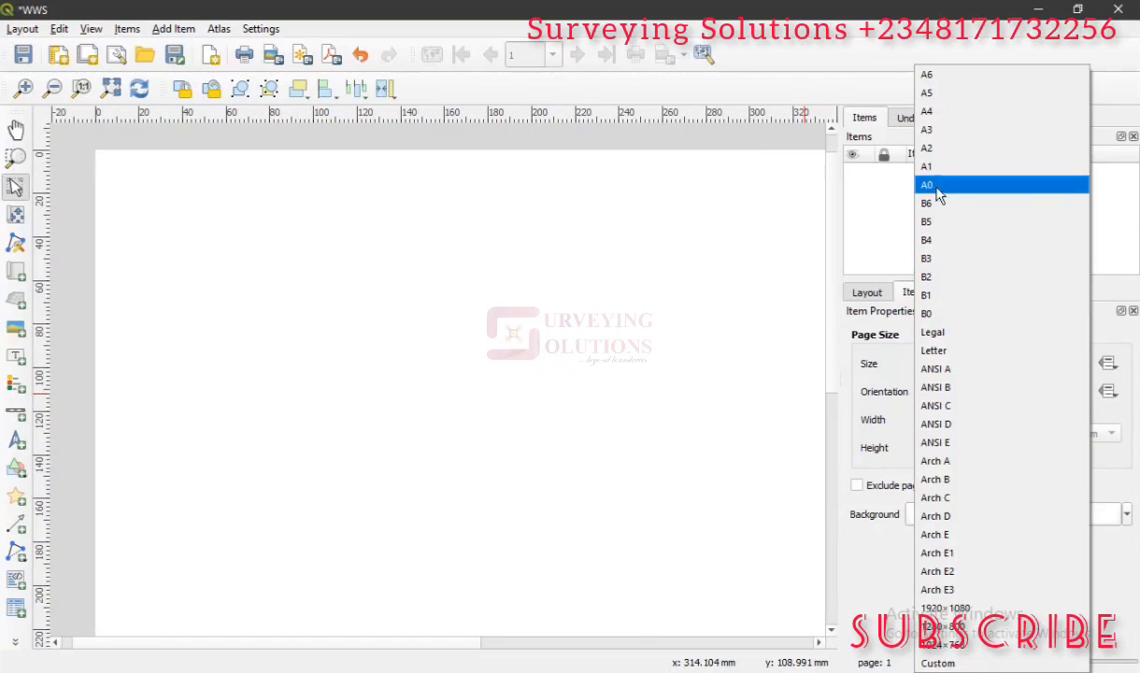
{"action": "left_click", "coordinate": [928, 130]}
- Switch the page orientation to landscape, giving 420 × 297 mm
{"action": "left_click", "coordinate": [955, 400]}
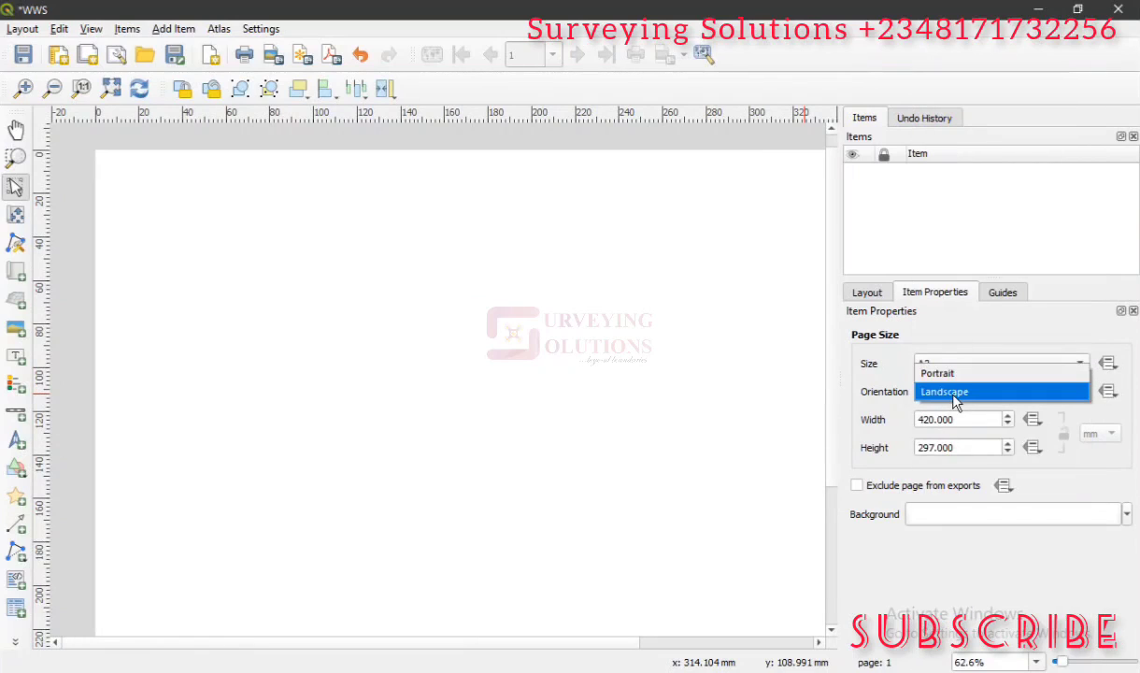
{"action": "left_click", "coordinate": [957, 383]}
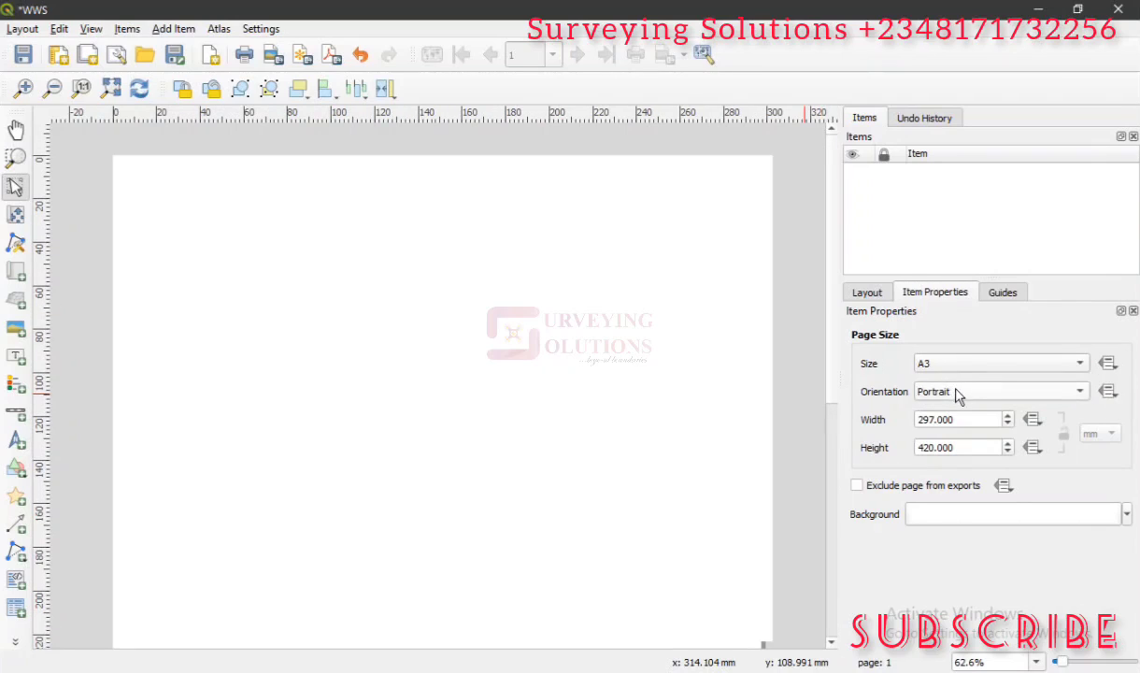
{"action": "left_click", "coordinate": [957, 392]}
{"action": "left_click", "coordinate": [953, 411]}
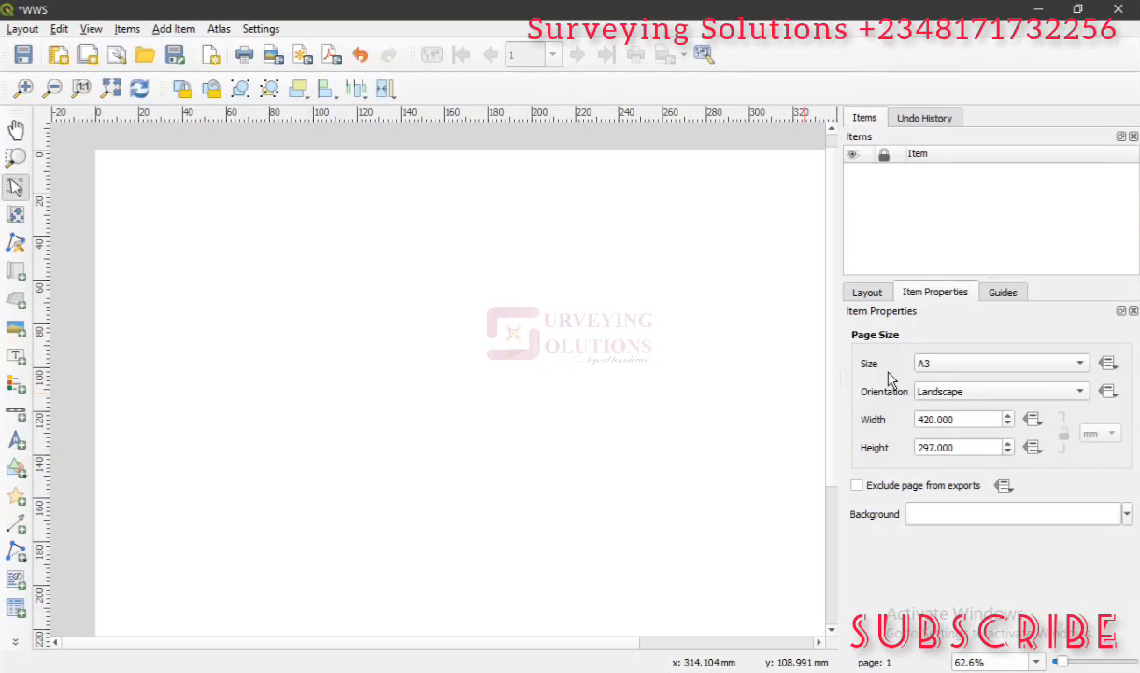
- Minimize the layout window and show the Project > Layouts list with BATHY_MAP and WWS
{"action": "left_click", "coordinate": [111, 88]}
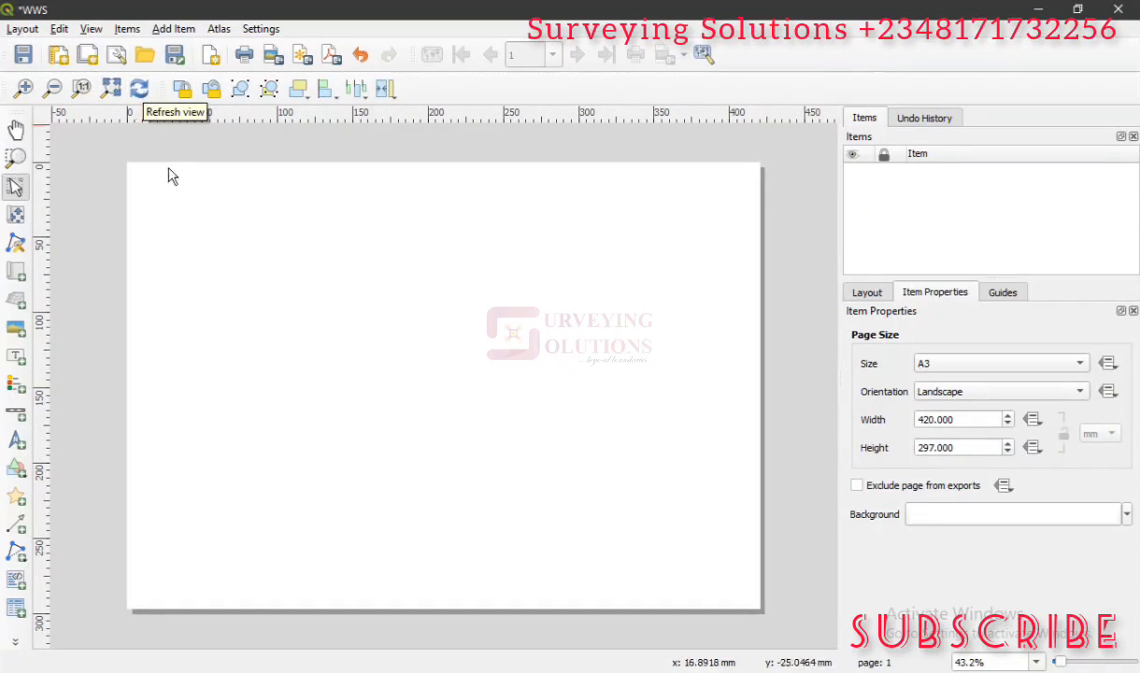
{"action": "left_click", "coordinate": [139, 90]}
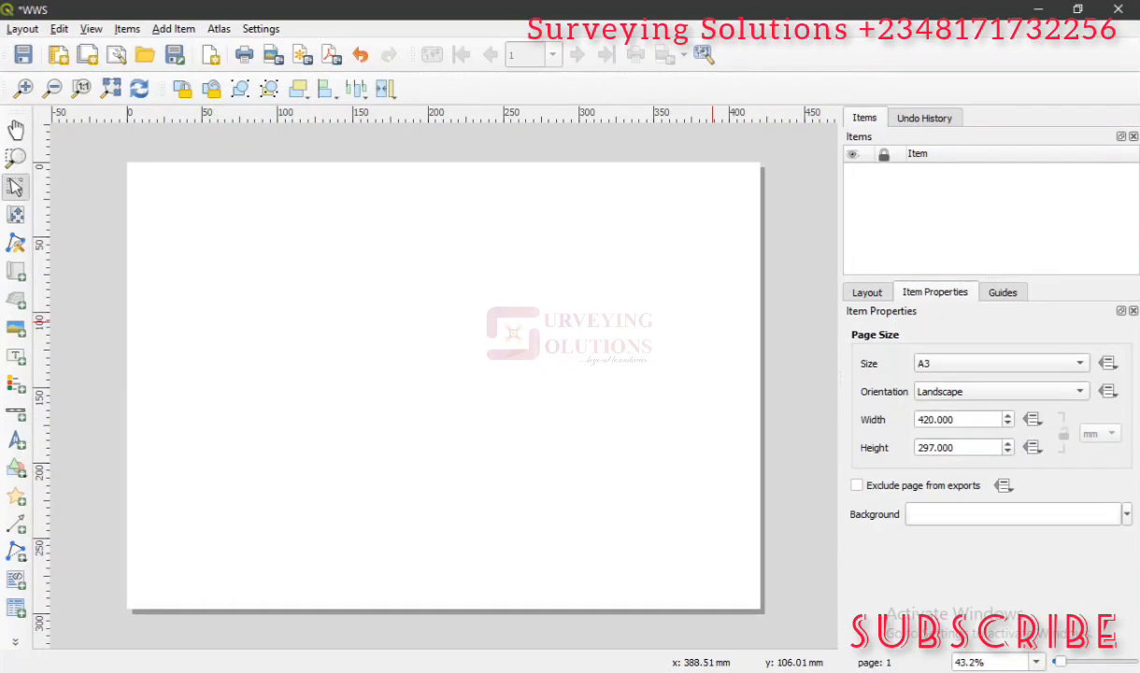
{"action": "mouse_move", "coordinate": [1030, 255]}
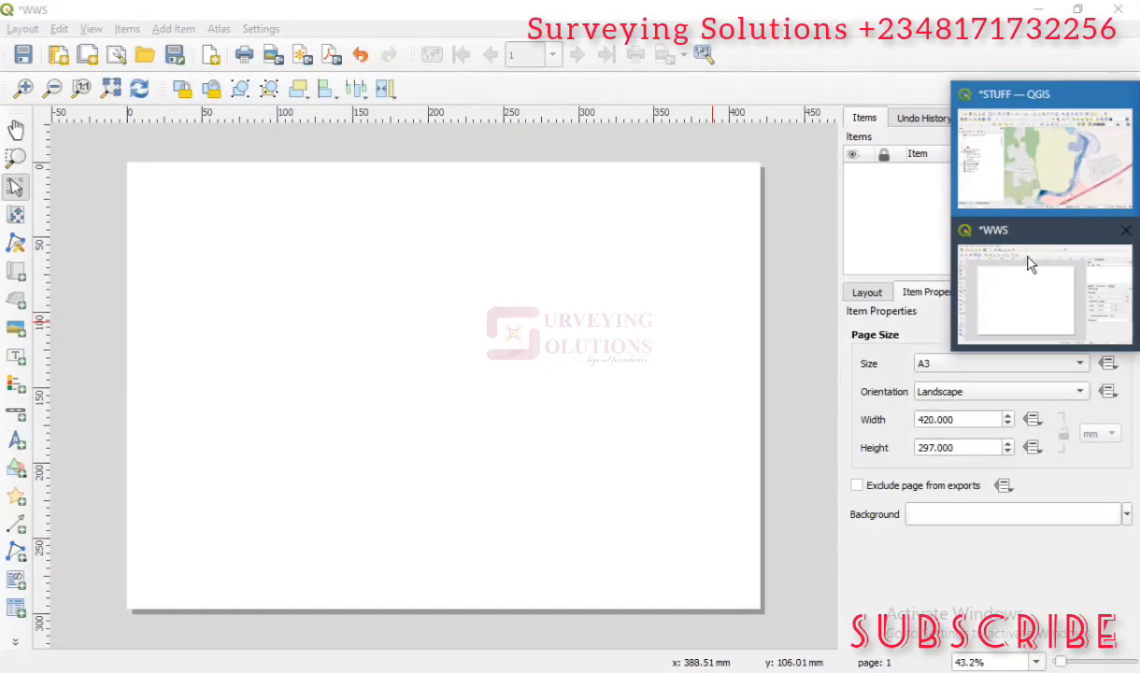
{"action": "left_click", "coordinate": [393, 320]}
{"action": "left_click", "coordinate": [20, 29]}
{"action": "left_click", "coordinate": [14, 30]}
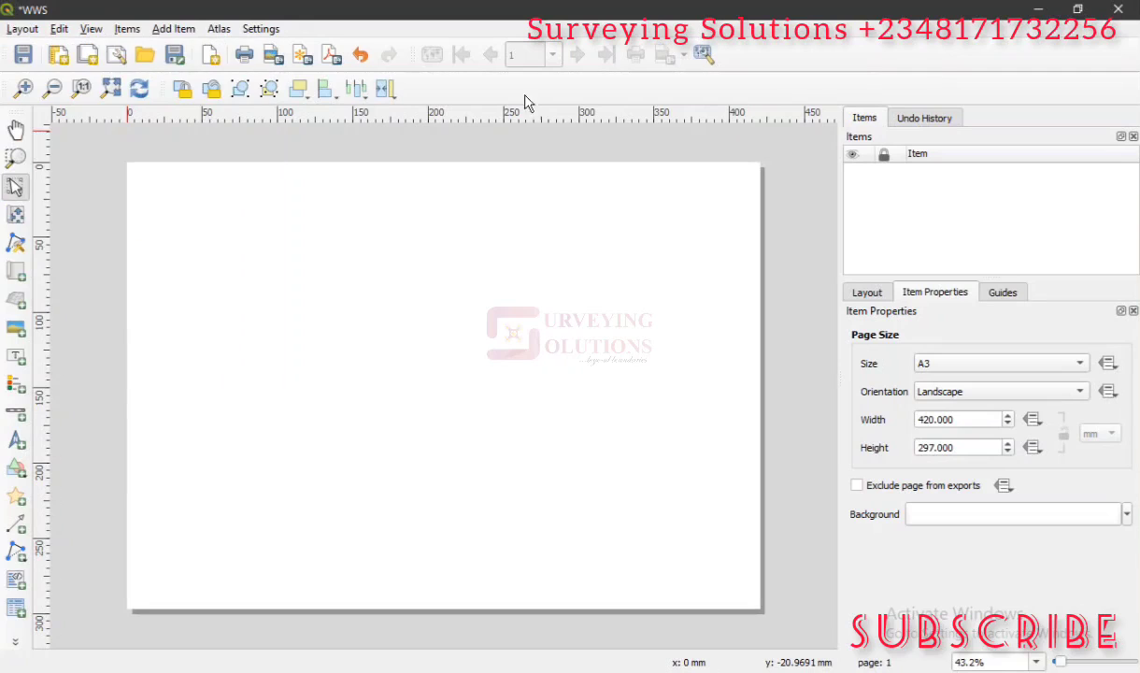
{"action": "left_click", "coordinate": [1032, 10]}
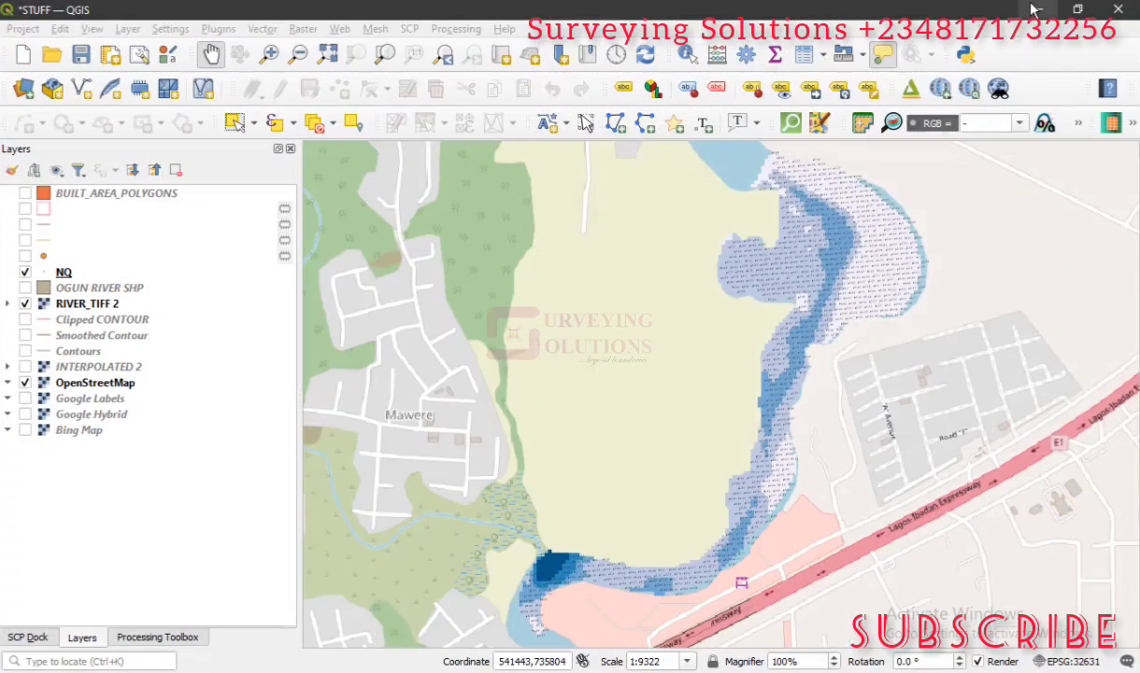
{"action": "left_click", "coordinate": [23, 30]}
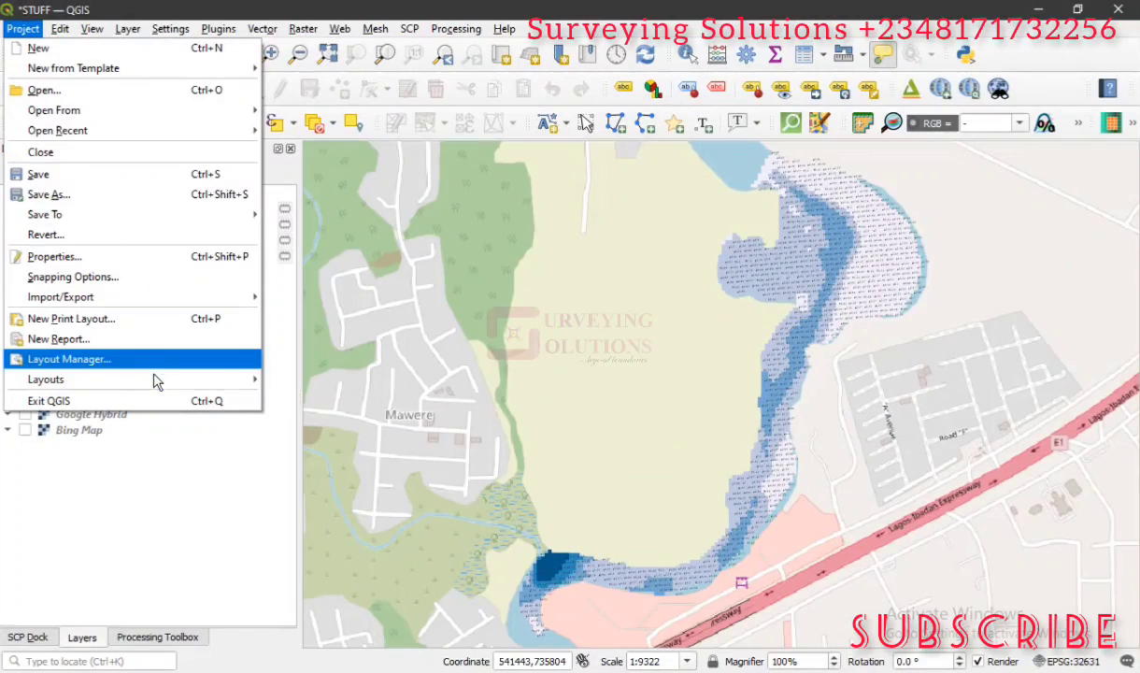
{"action": "mouse_move", "coordinate": [156, 382]}
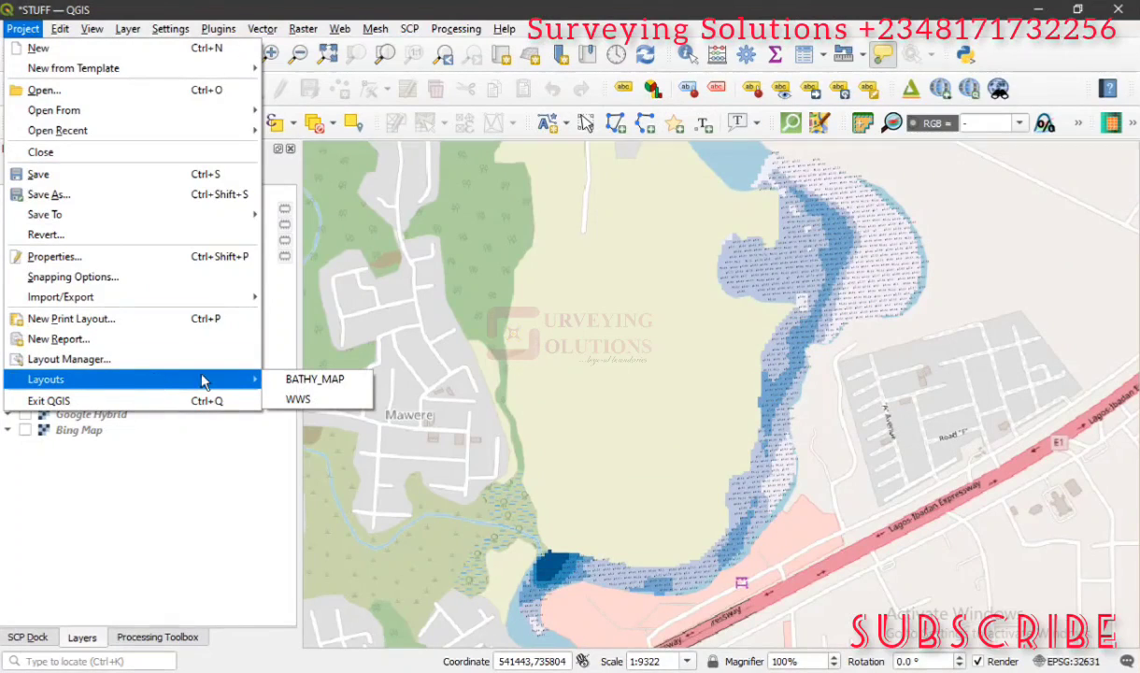
- Open the BATHY_MAP layout and zoom to its full Ogun River chart page
{"action": "left_click", "coordinate": [316, 379]}
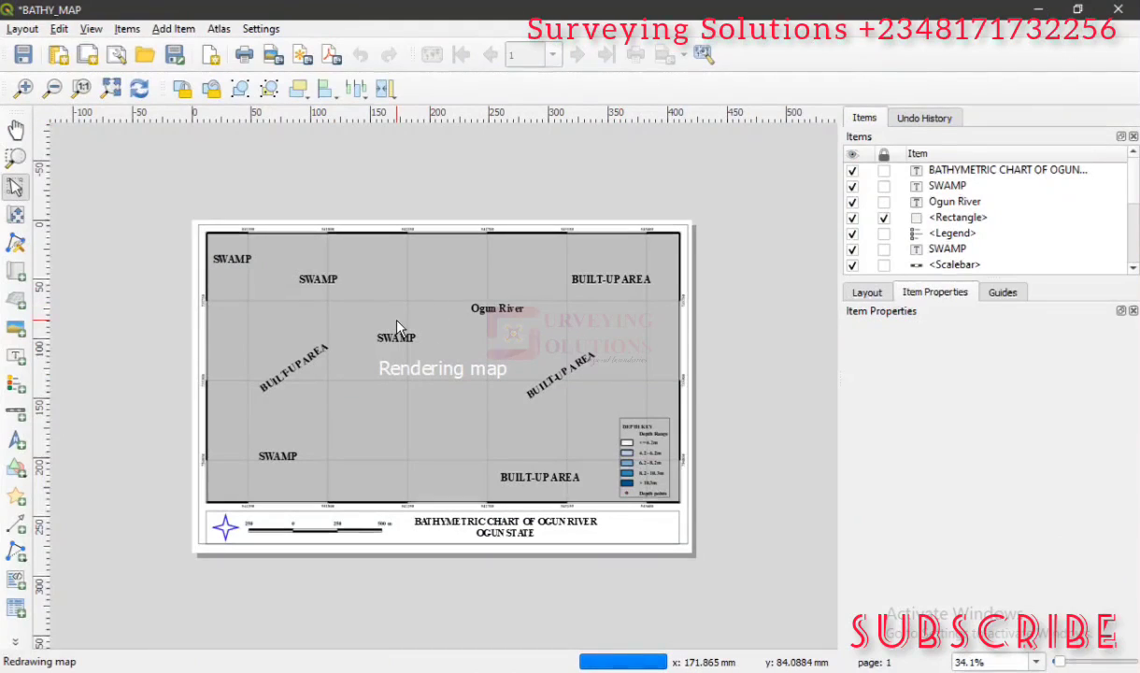
{"action": "left_click", "coordinate": [110, 89]}
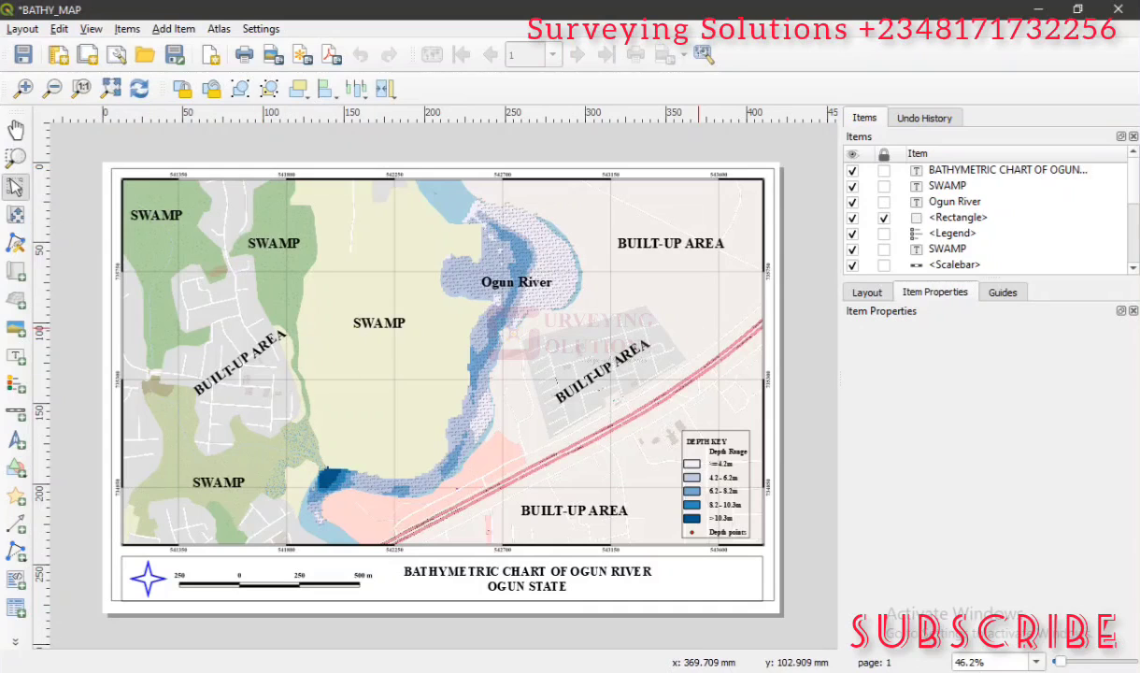
{"action": "left_click", "coordinate": [1136, 281]}
- Add items from the BATHY template to the WWS layout to build the Ogun River chart
{"action": "left_click", "coordinate": [1011, 245]}
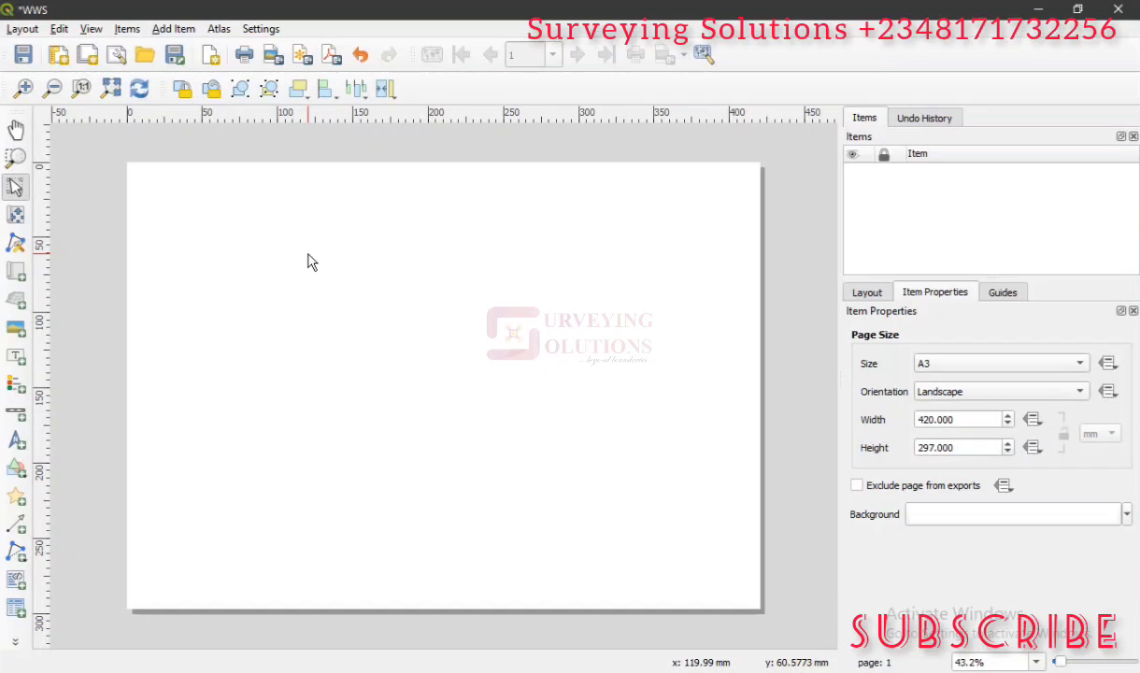
{"action": "left_click", "coordinate": [23, 29]}
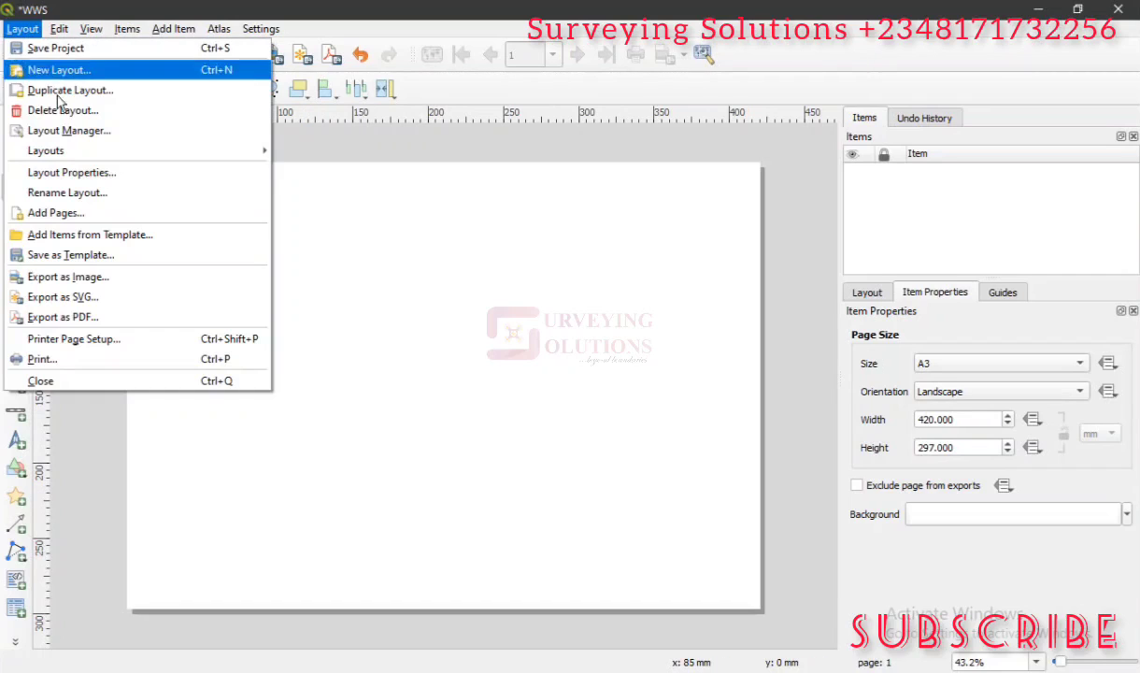
{"action": "left_click", "coordinate": [86, 236]}
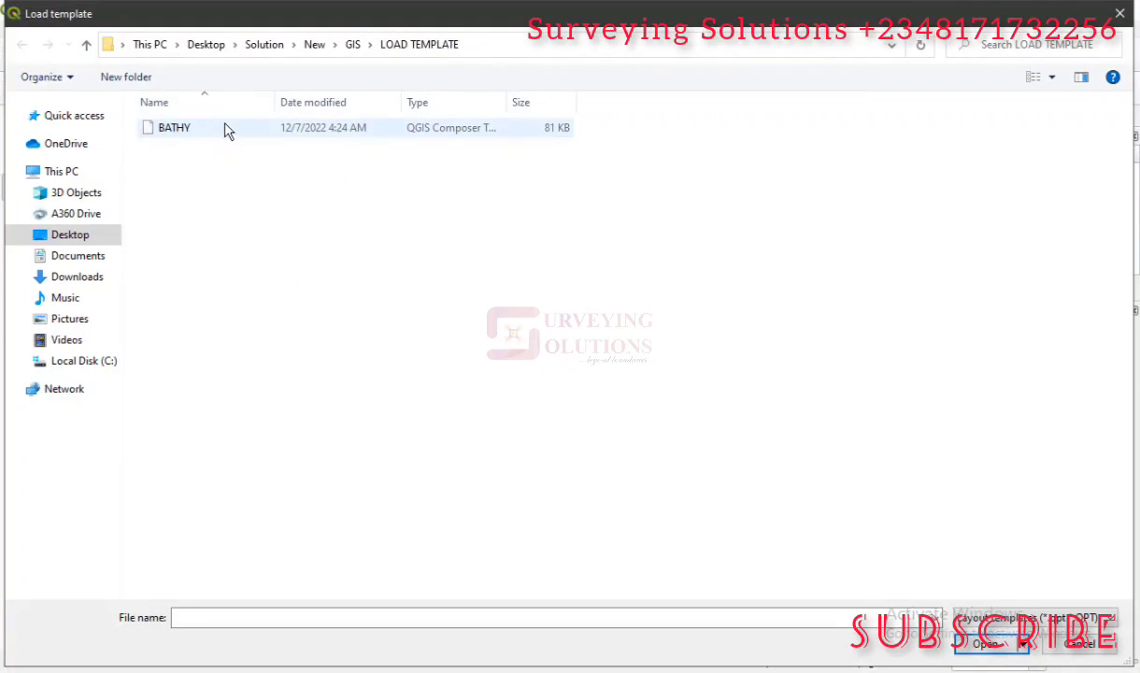
{"action": "left_click", "coordinate": [224, 129]}
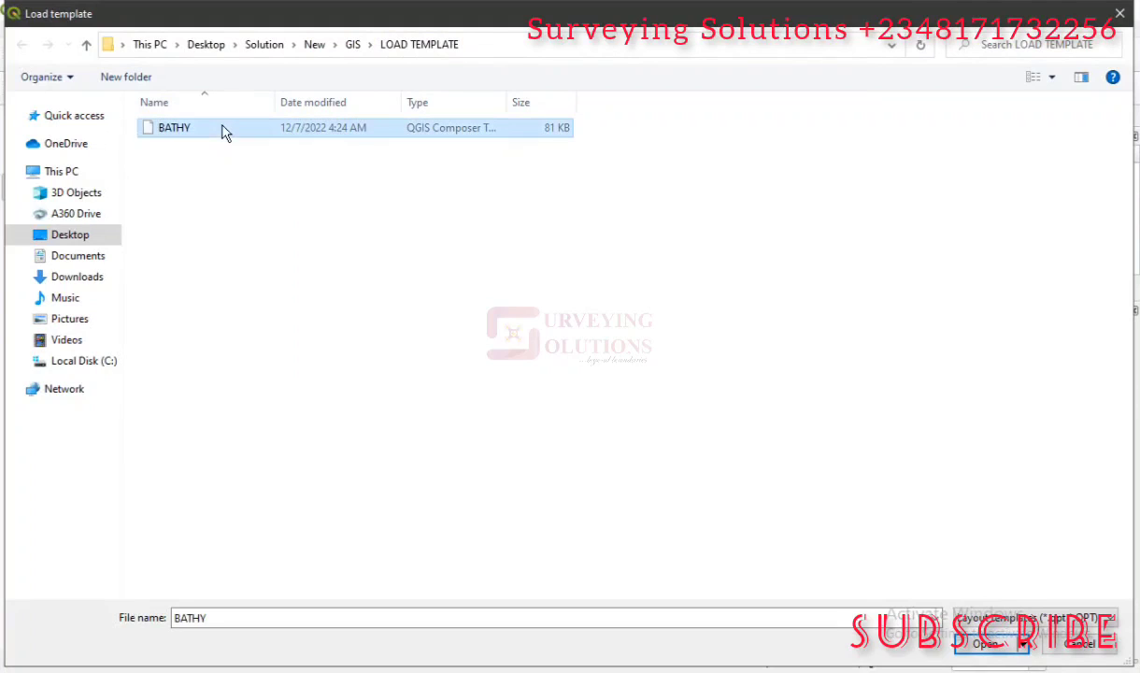
{"action": "left_click", "coordinate": [983, 643]}
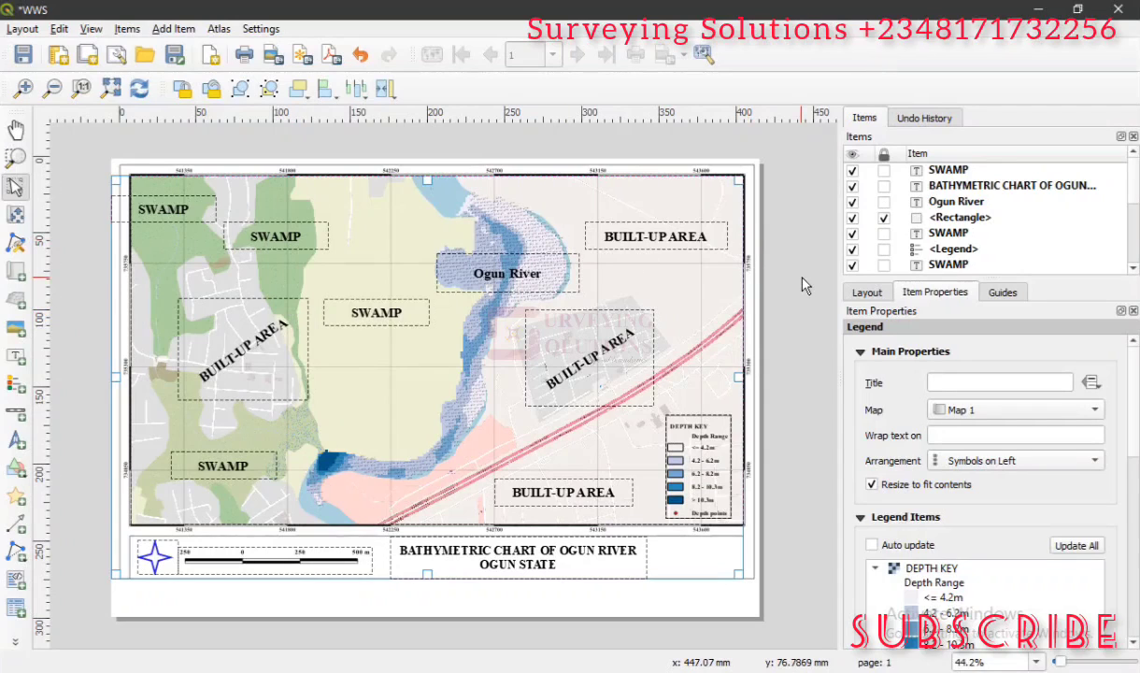
- Review the page's paper size list, keeping the page at A3
{"action": "left_click", "coordinate": [801, 285]}
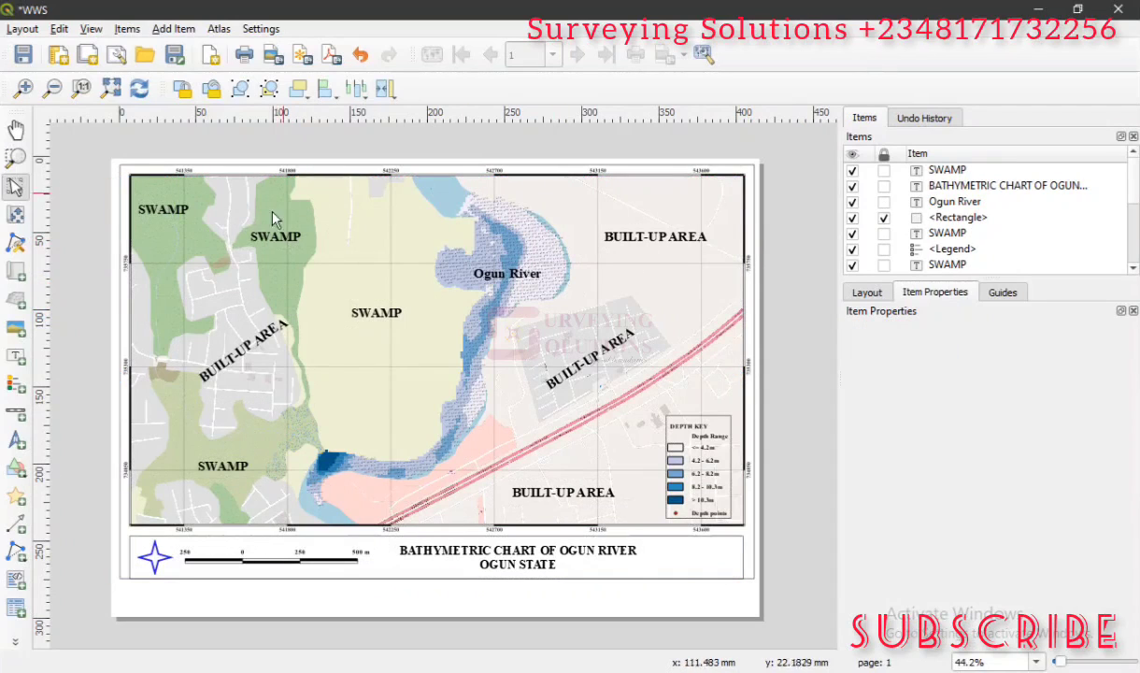
{"action": "left_click", "coordinate": [333, 602]}
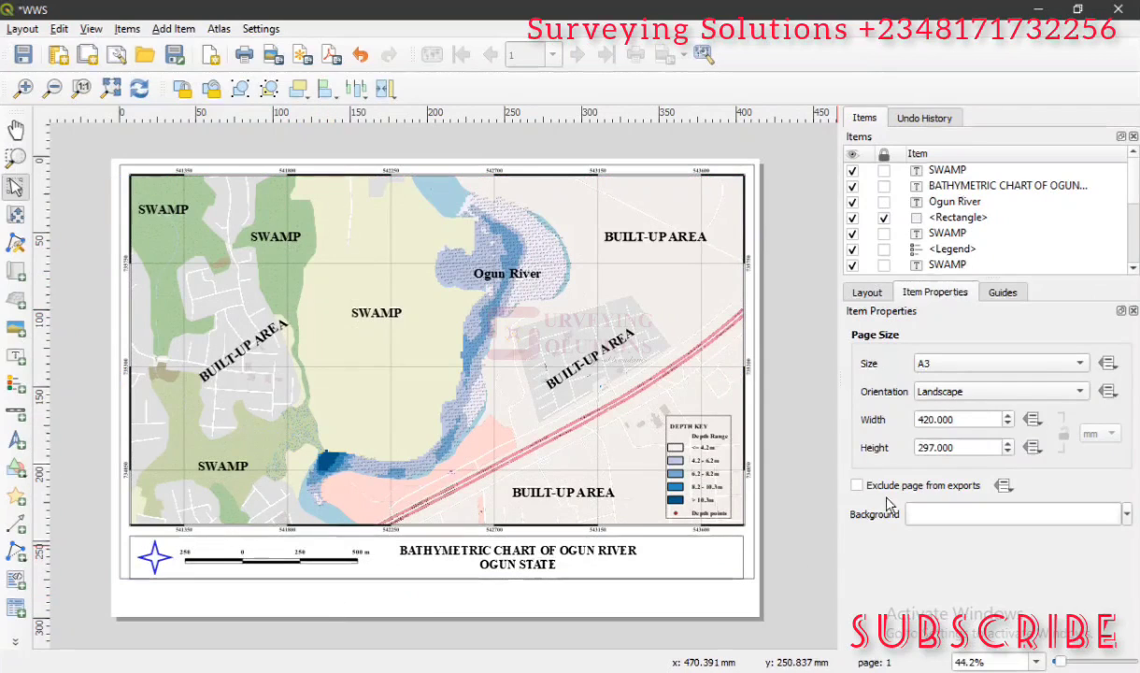
{"action": "left_click", "coordinate": [1007, 364]}
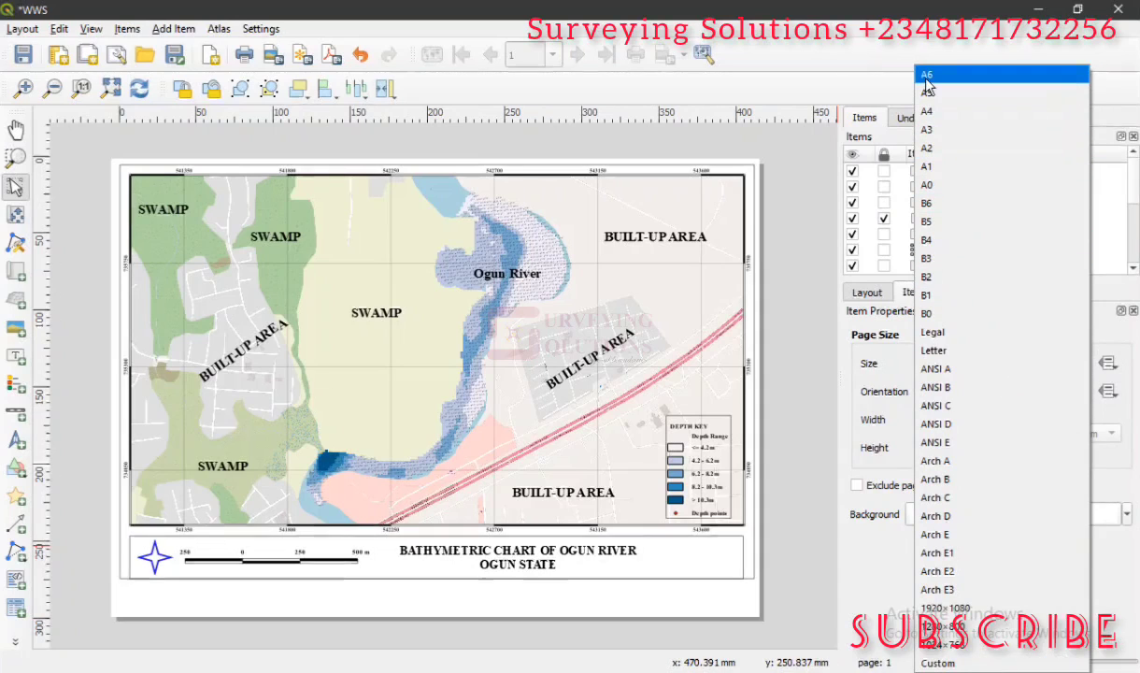
{"action": "left_click", "coordinate": [772, 268]}
{"action": "left_click", "coordinate": [529, 601]}
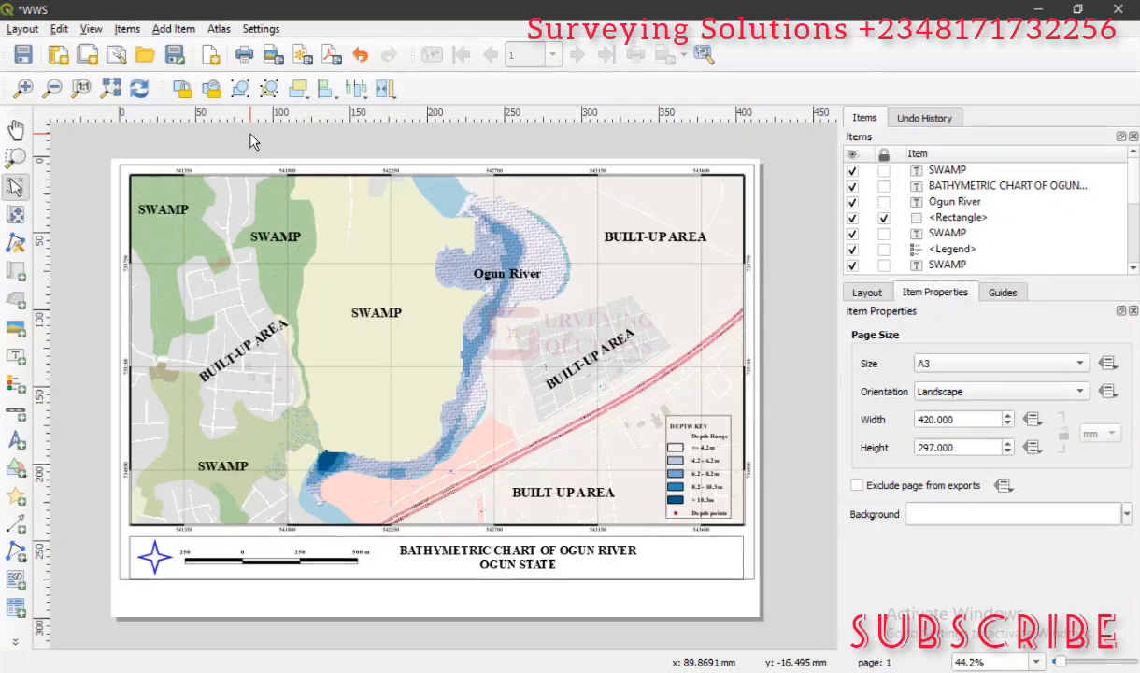
- Save the layout as a new template file named 'BATHY SS' beside BATHY
{"action": "left_click", "coordinate": [22, 29]}
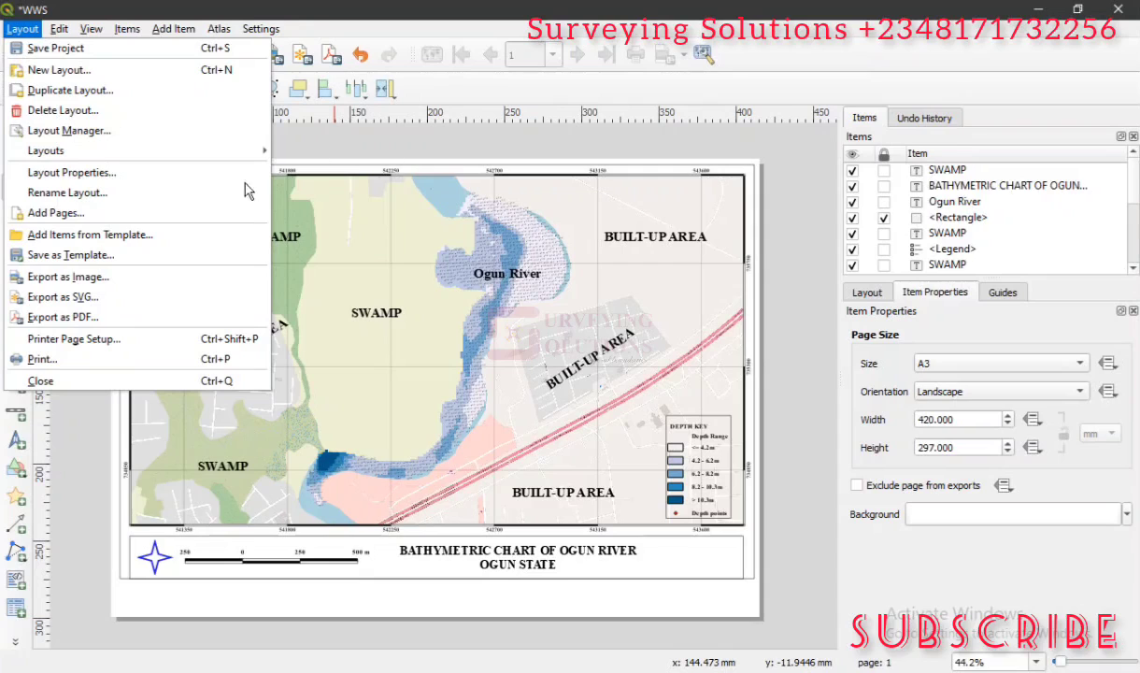
{"action": "left_click", "coordinate": [124, 256]}
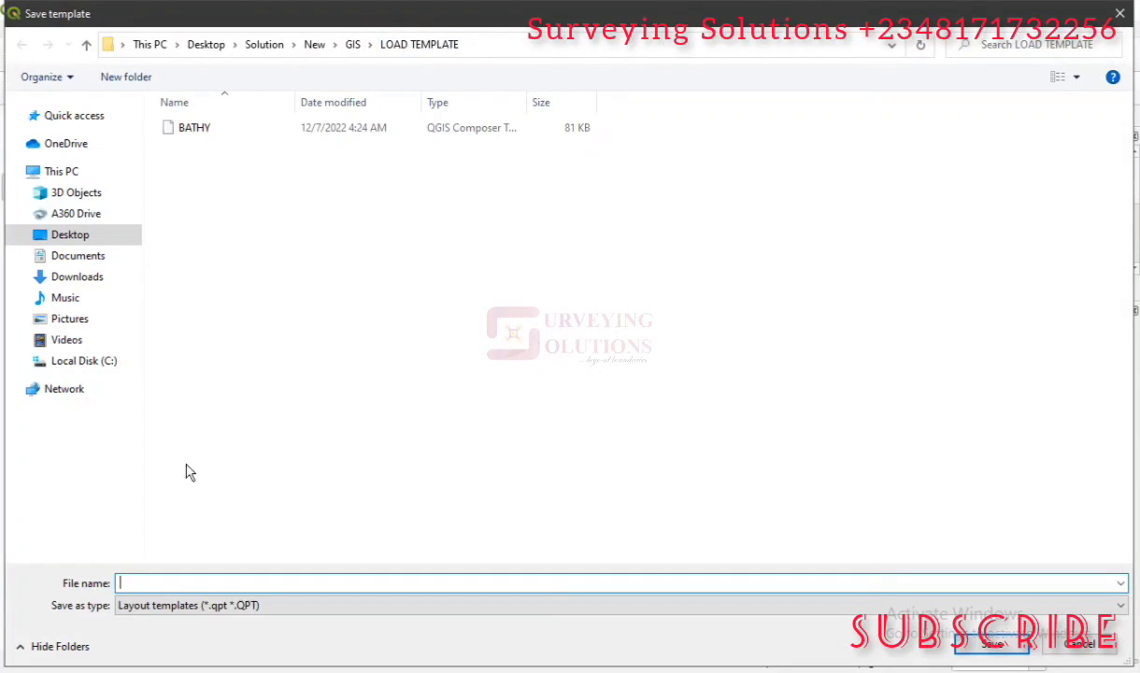
{"action": "left_click", "coordinate": [196, 131]}
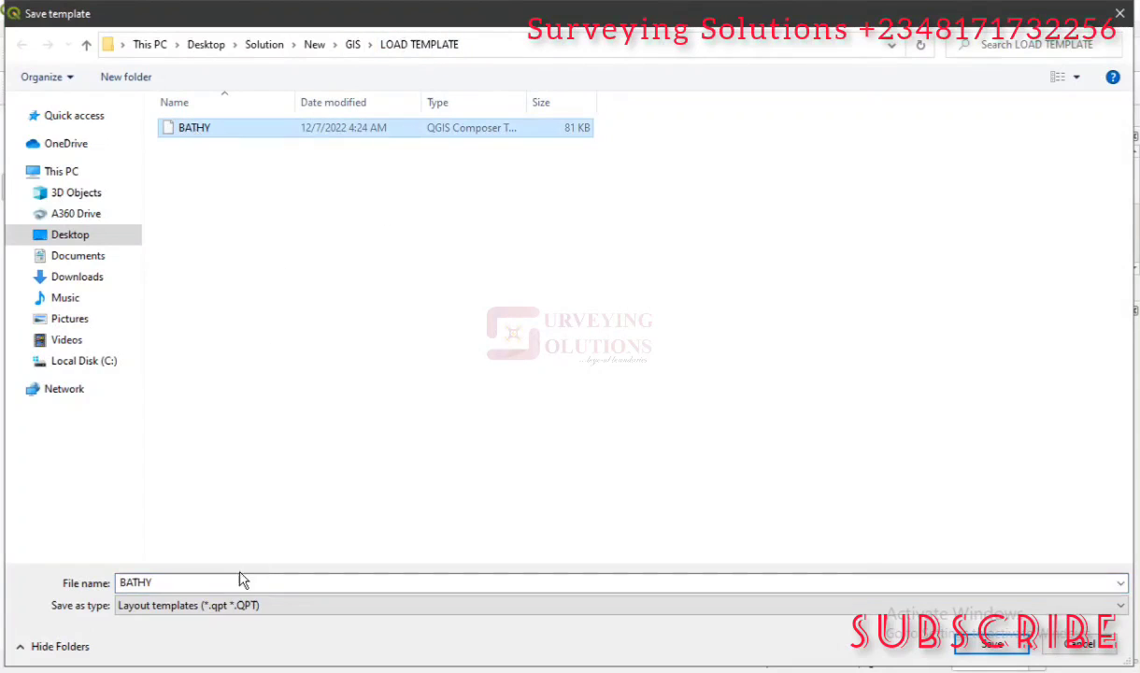
{"action": "double_click", "coordinate": [170, 581]}
{"action": "left_click", "coordinate": [170, 581]}
{"action": "type", "text": "SS"}
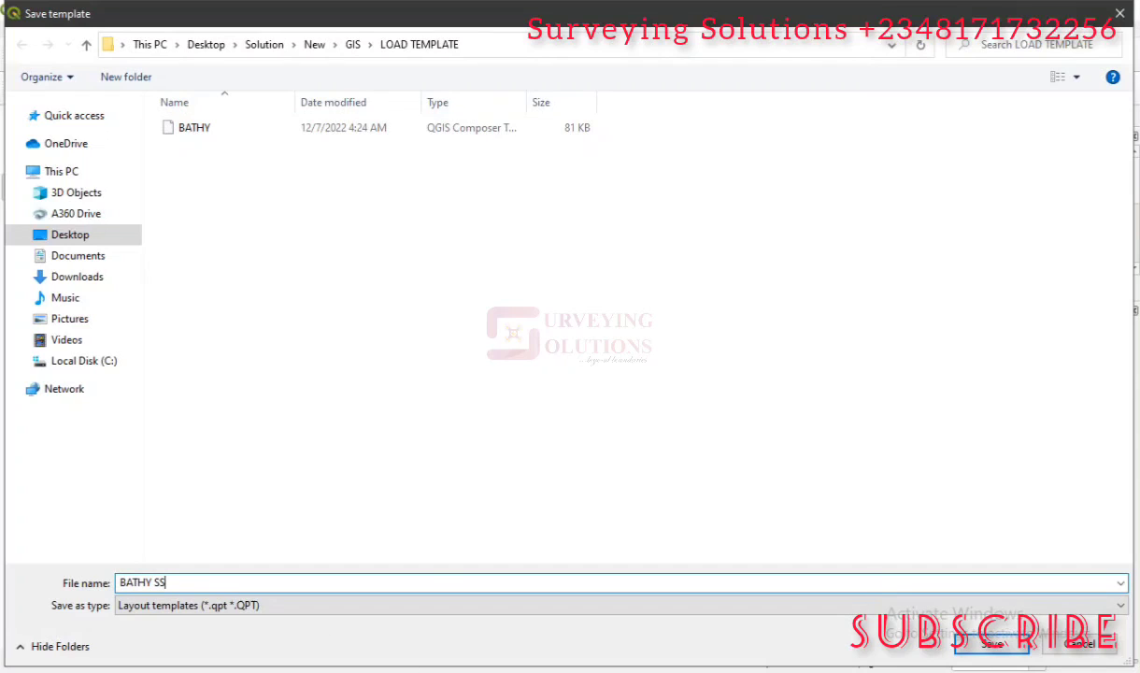
{"action": "left_click", "coordinate": [976, 644]}
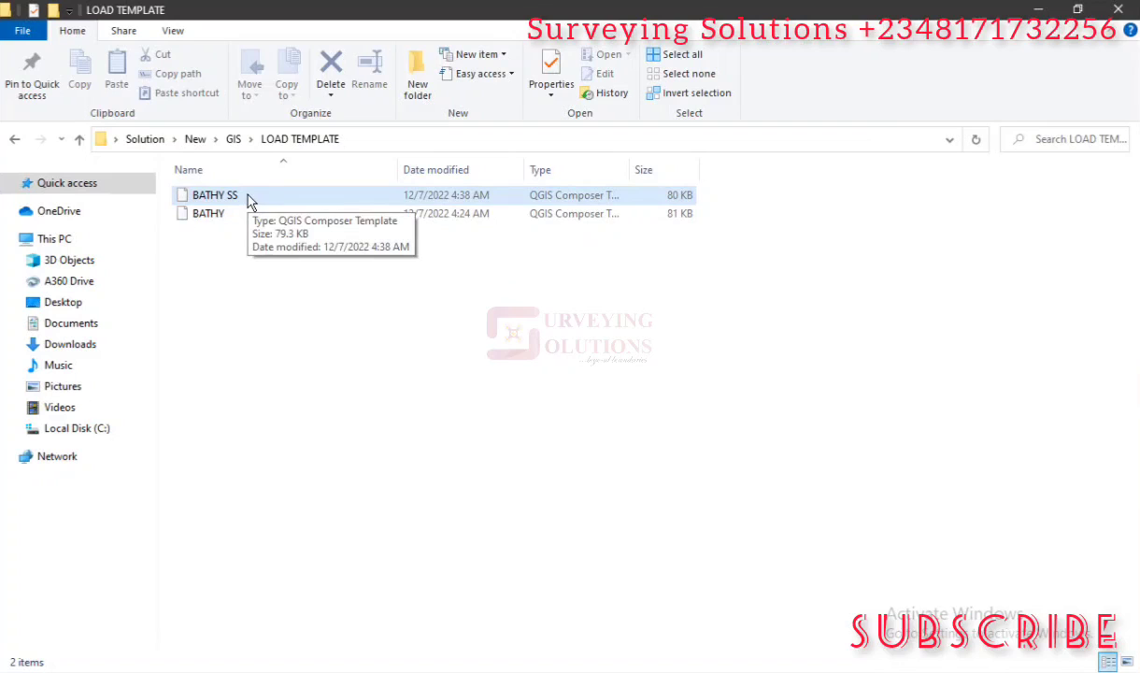
- Minimize the LOAD TEMPLATE folder window once BATHY SS is listed
{"action": "left_click", "coordinate": [1036, 12]}
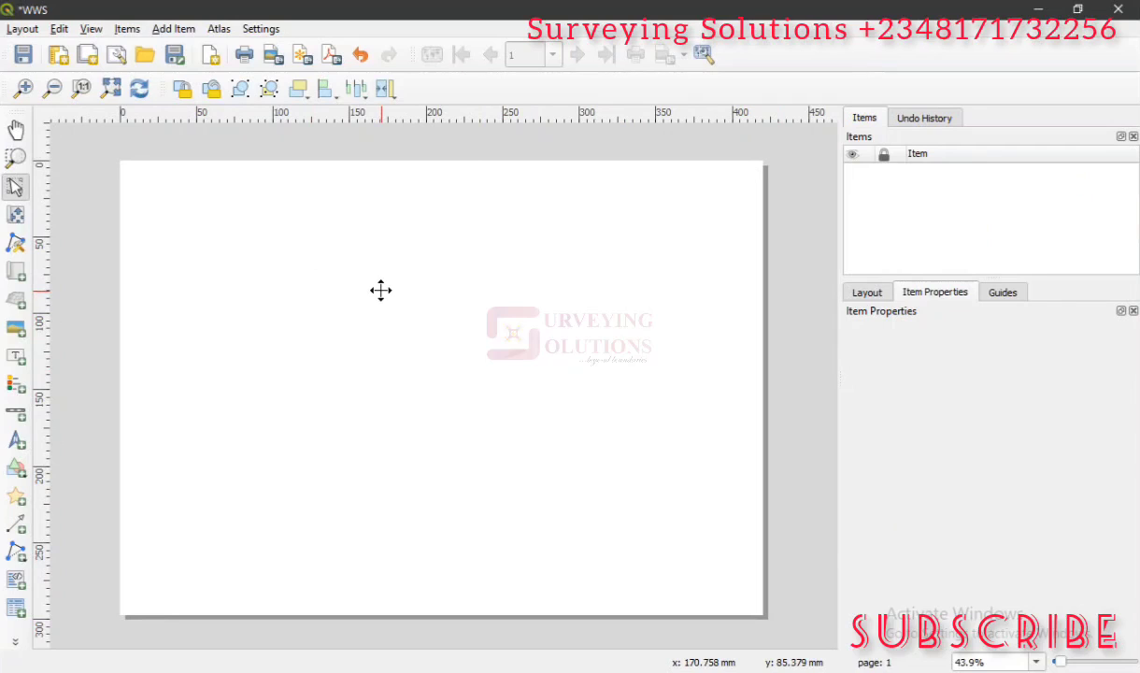
- Change the blank page to A4 landscape (297 × 210 mm) and fit it in view
{"action": "left_click", "coordinate": [509, 384]}
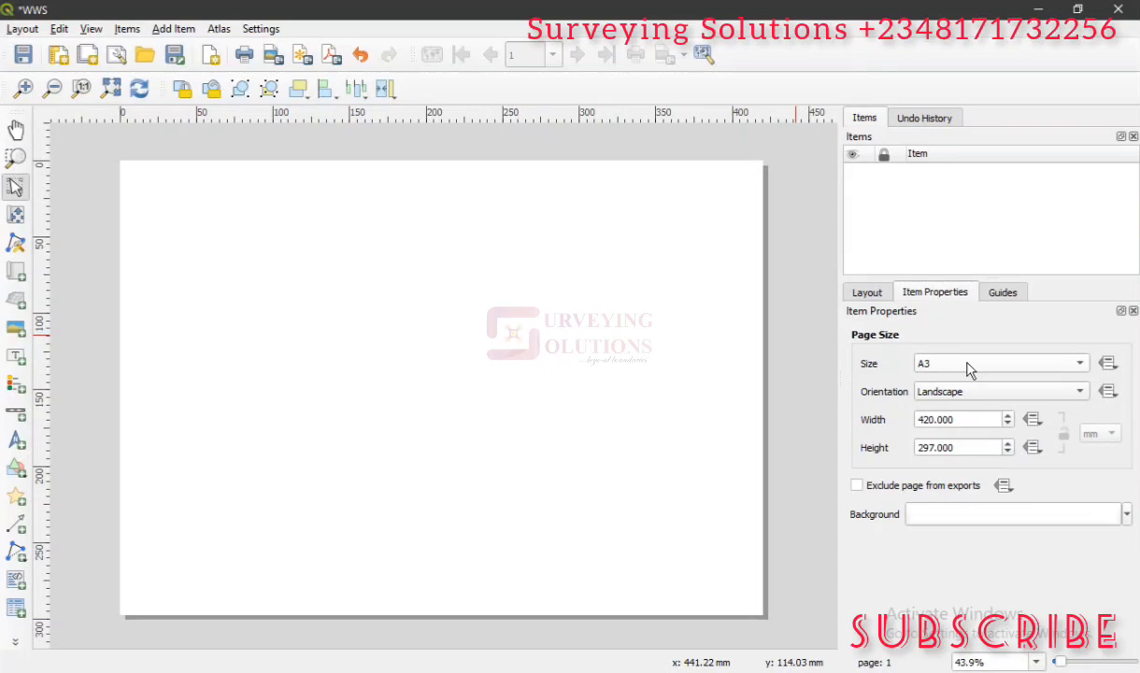
{"action": "left_click", "coordinate": [968, 369]}
{"action": "left_click", "coordinate": [944, 117]}
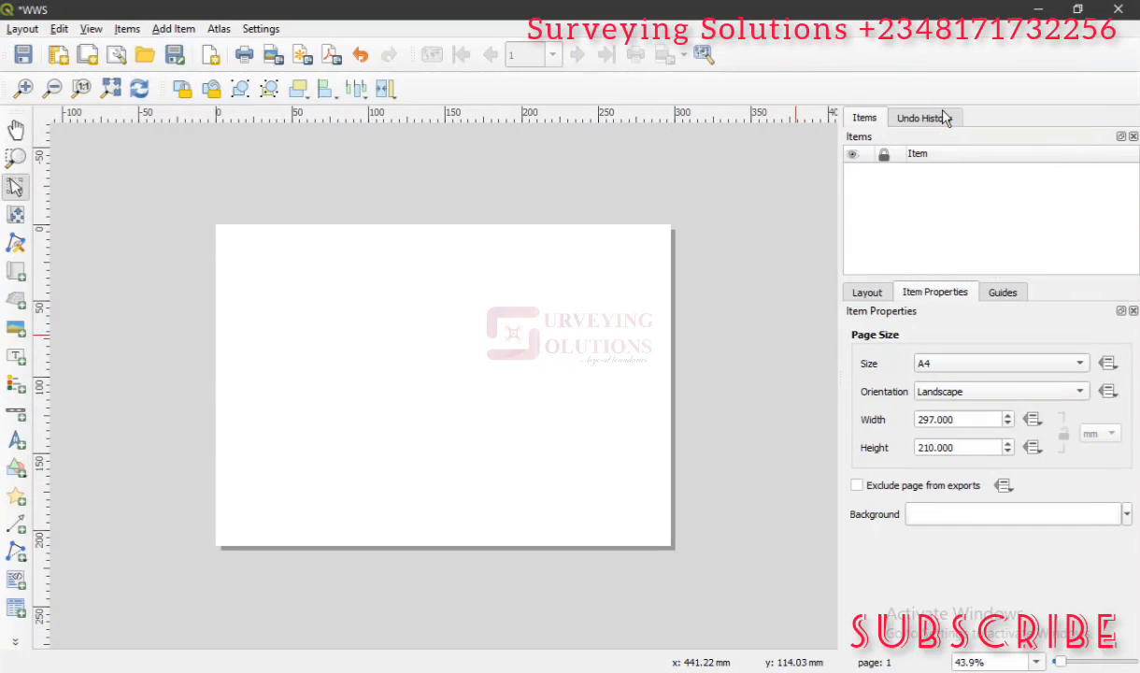
{"action": "left_click", "coordinate": [111, 89]}
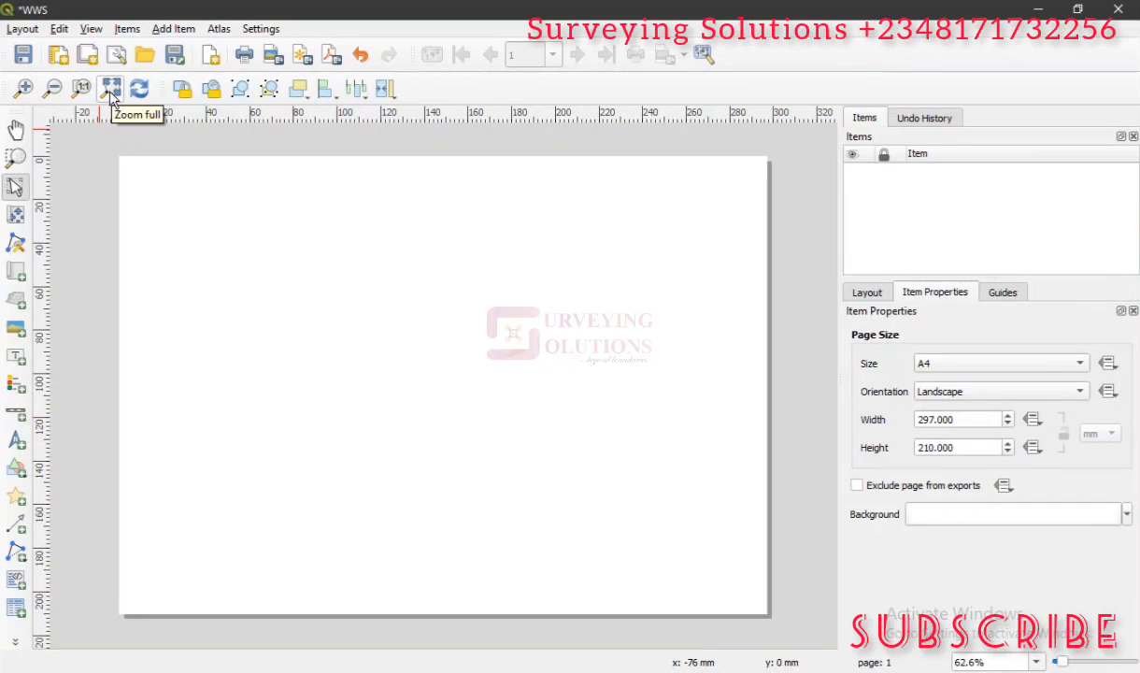
{"action": "left_click", "coordinate": [24, 29]}
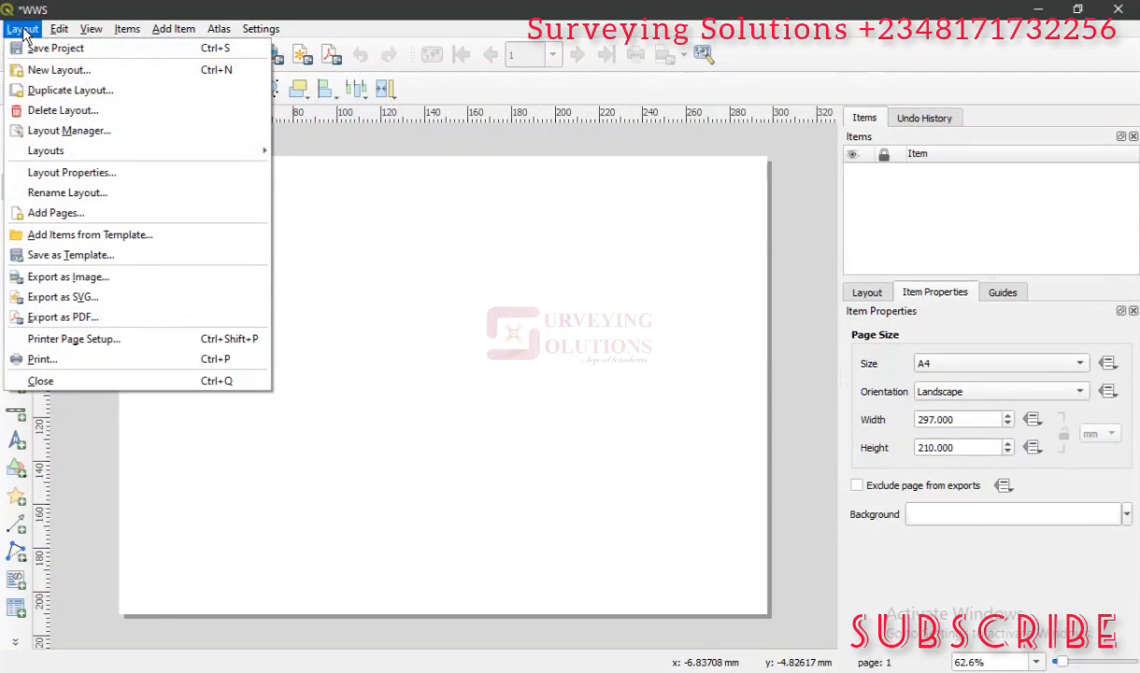
- Add items from the S A template to place the study area map
{"action": "left_click", "coordinate": [88, 239]}
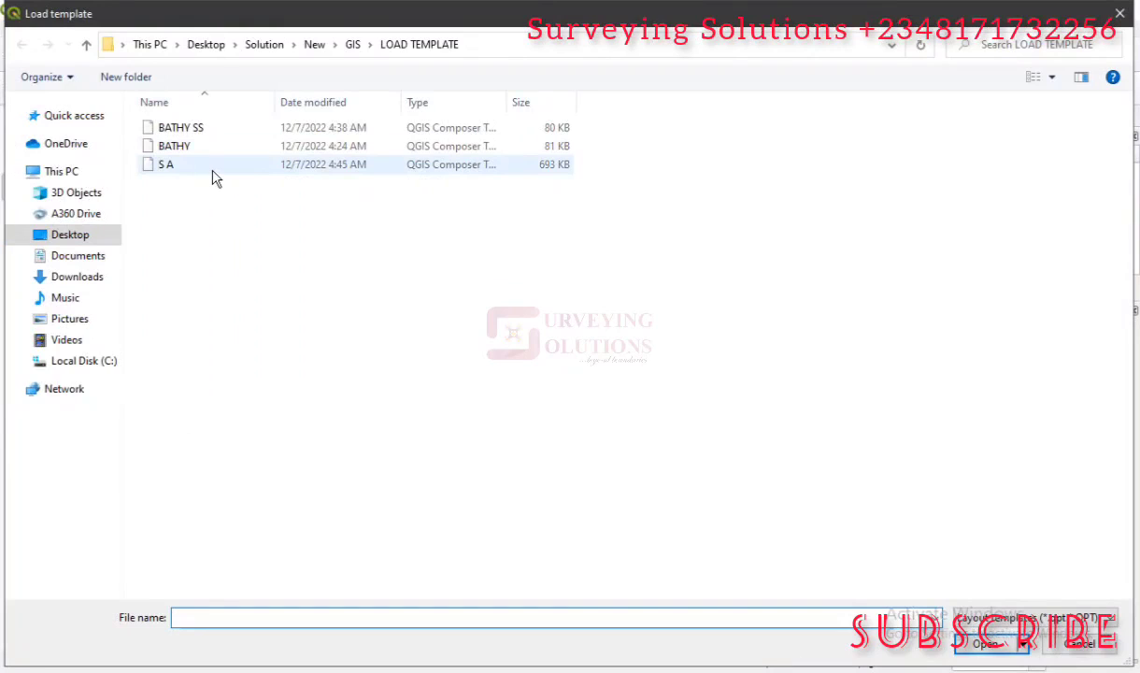
{"action": "left_click", "coordinate": [214, 174]}
{"action": "double_click", "coordinate": [214, 174]}
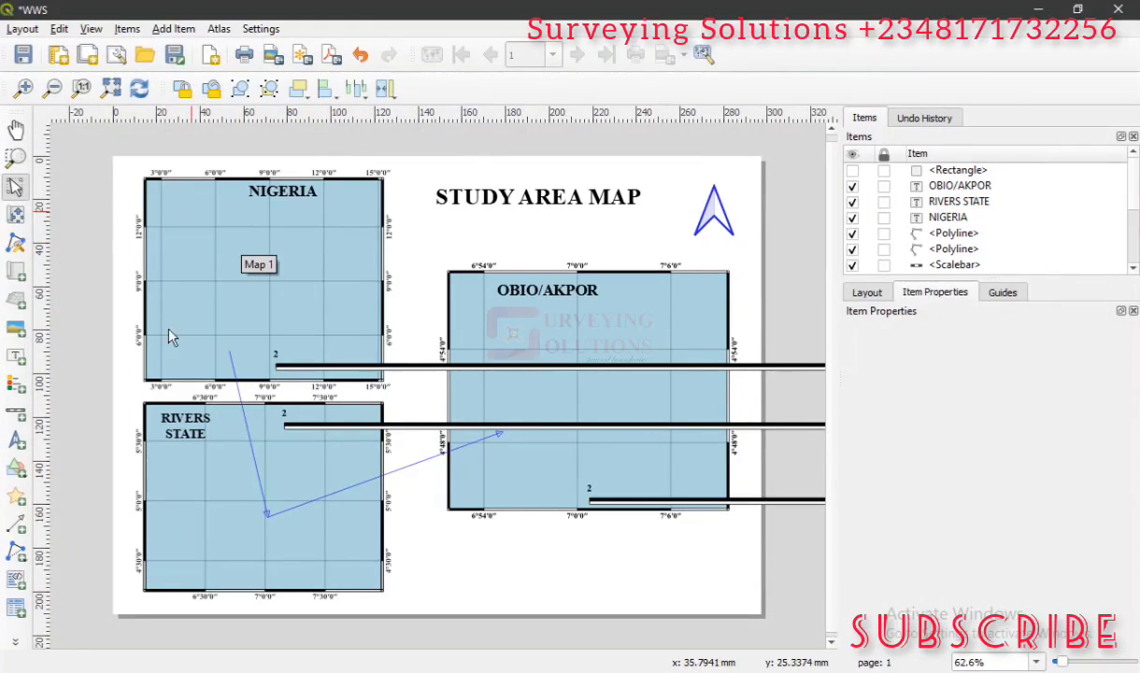
- Delete the three stray scalebars over the Nigeria, Rivers State and Obio/Akpor maps
{"action": "left_click", "coordinate": [429, 370]}
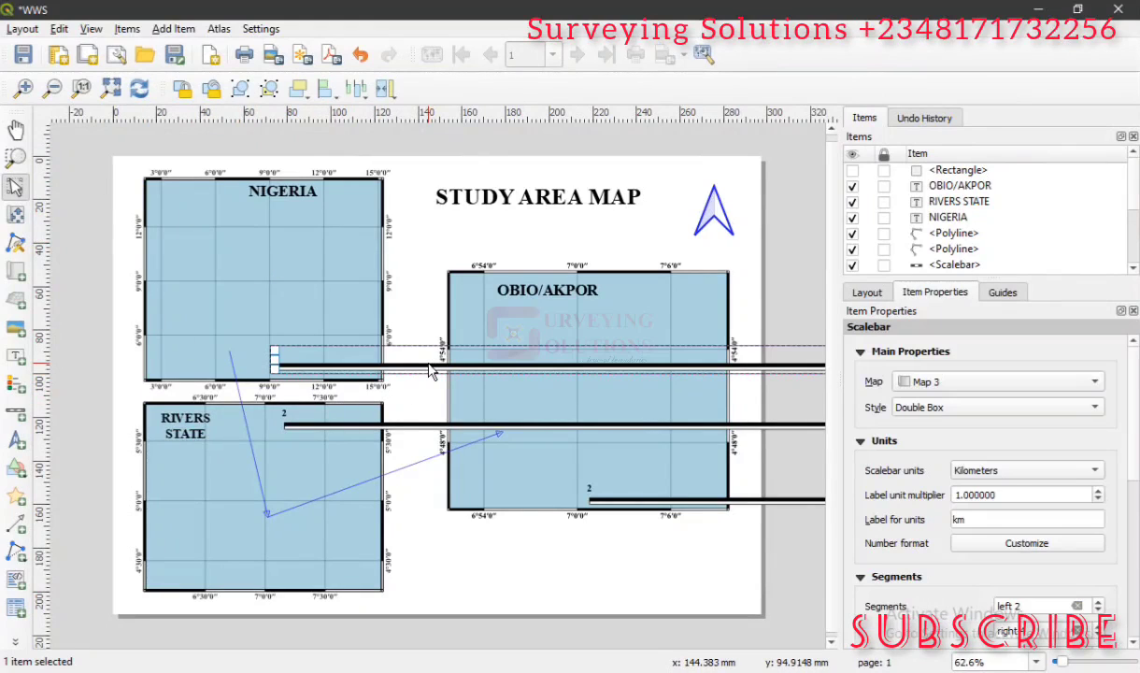
{"action": "key", "text": "Delete"}
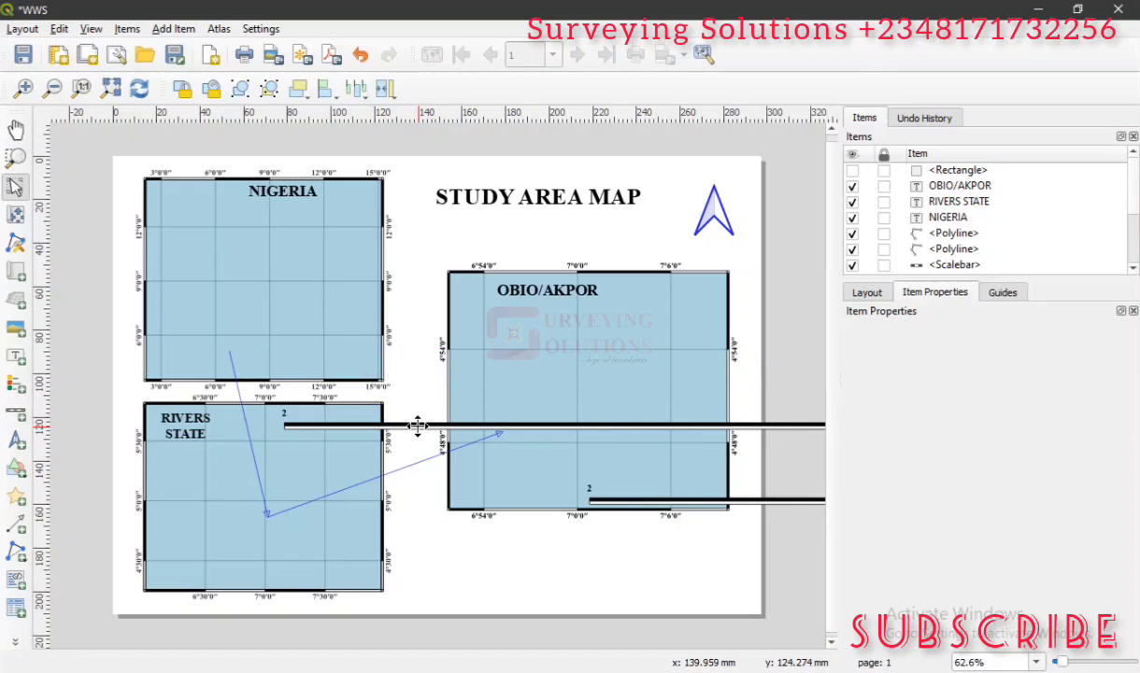
{"action": "left_click", "coordinate": [417, 425]}
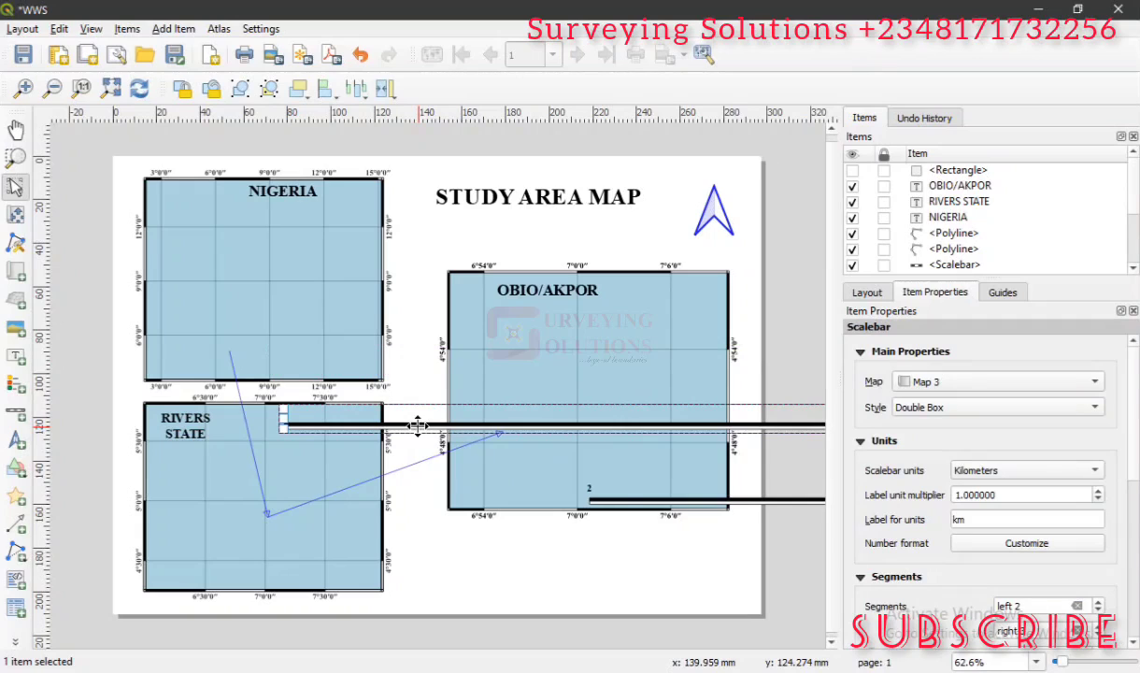
{"action": "key", "text": "Delete"}
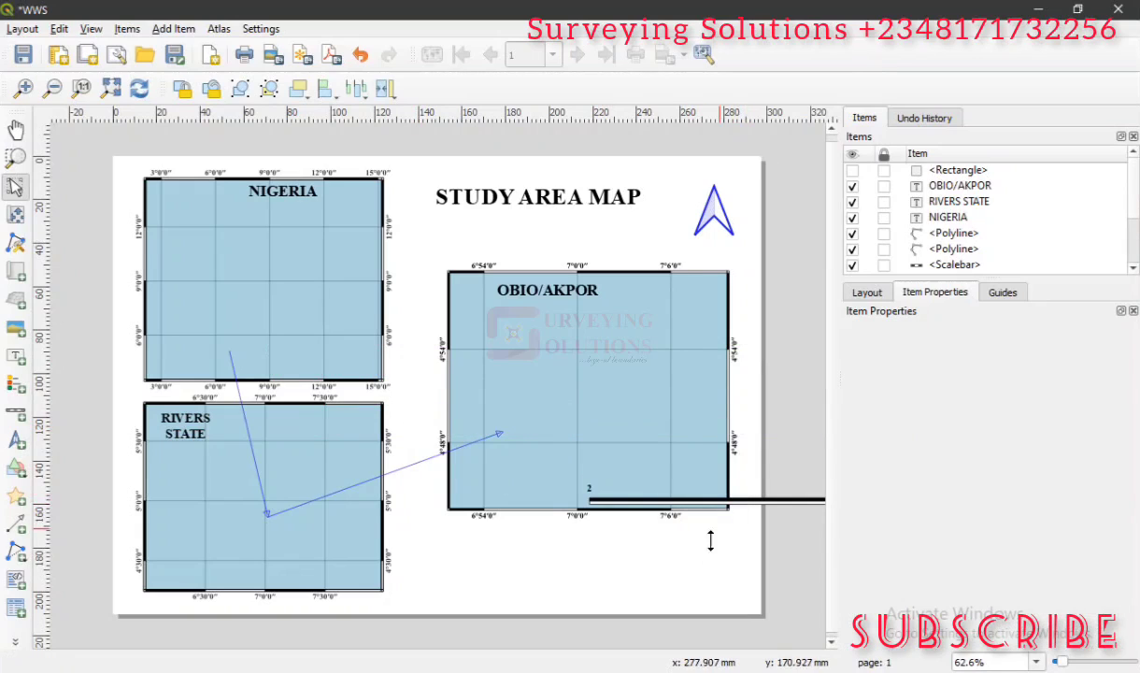
{"action": "left_click", "coordinate": [747, 497]}
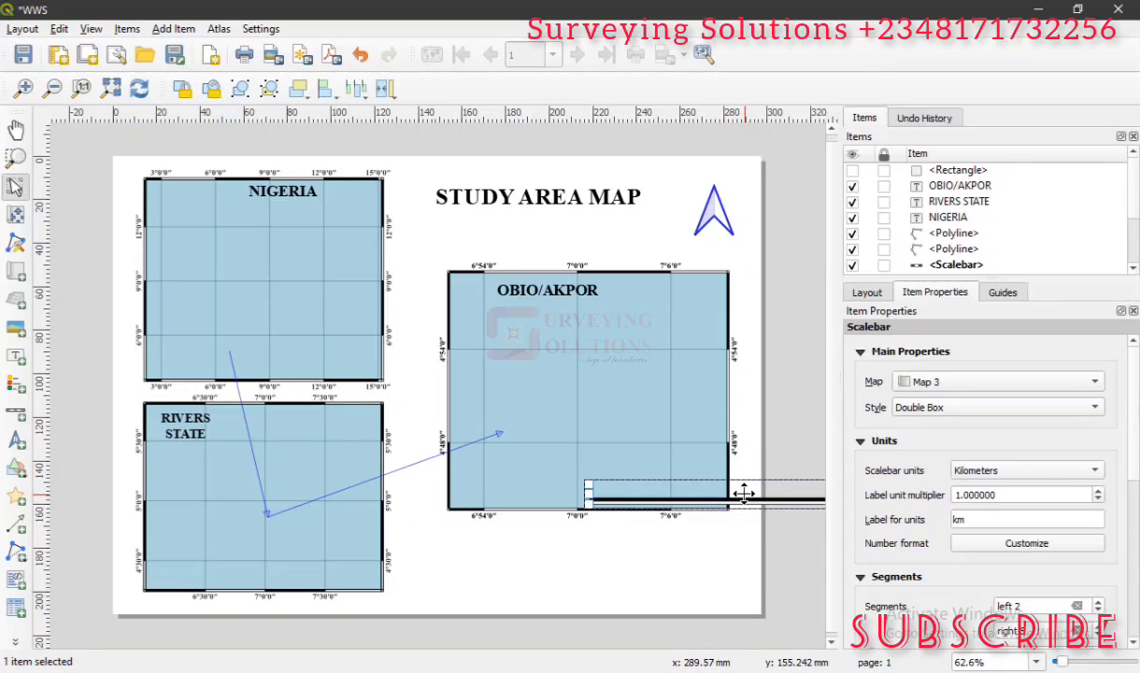
{"action": "key", "text": "Delete"}
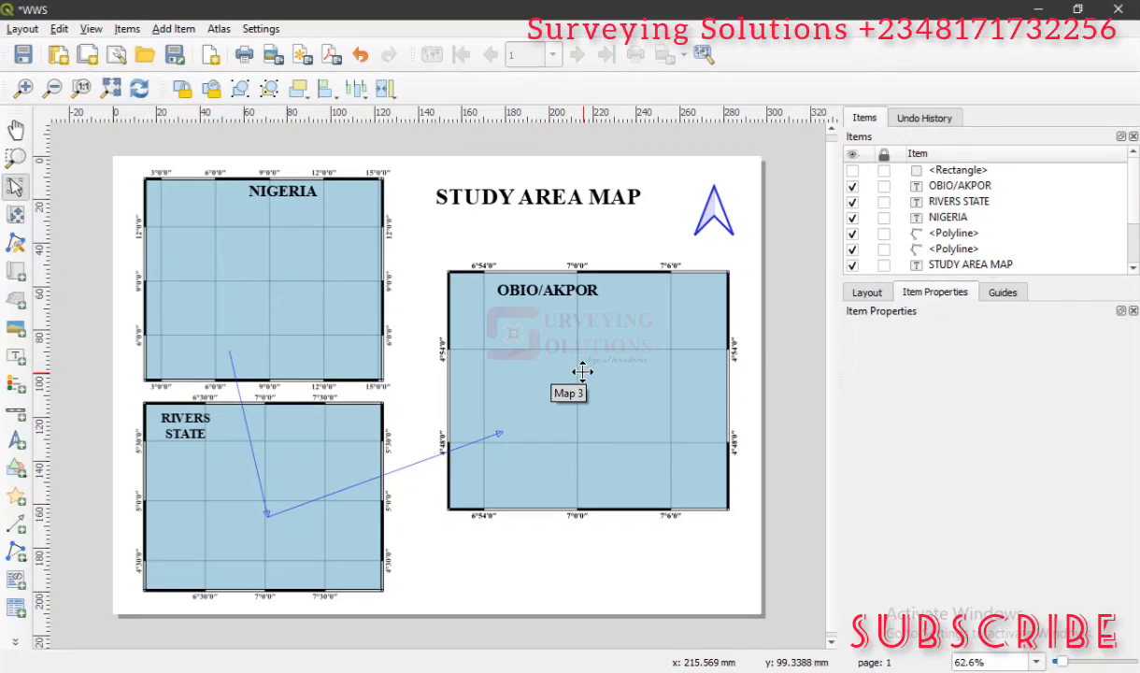
{"action": "left_click", "coordinate": [244, 276]}
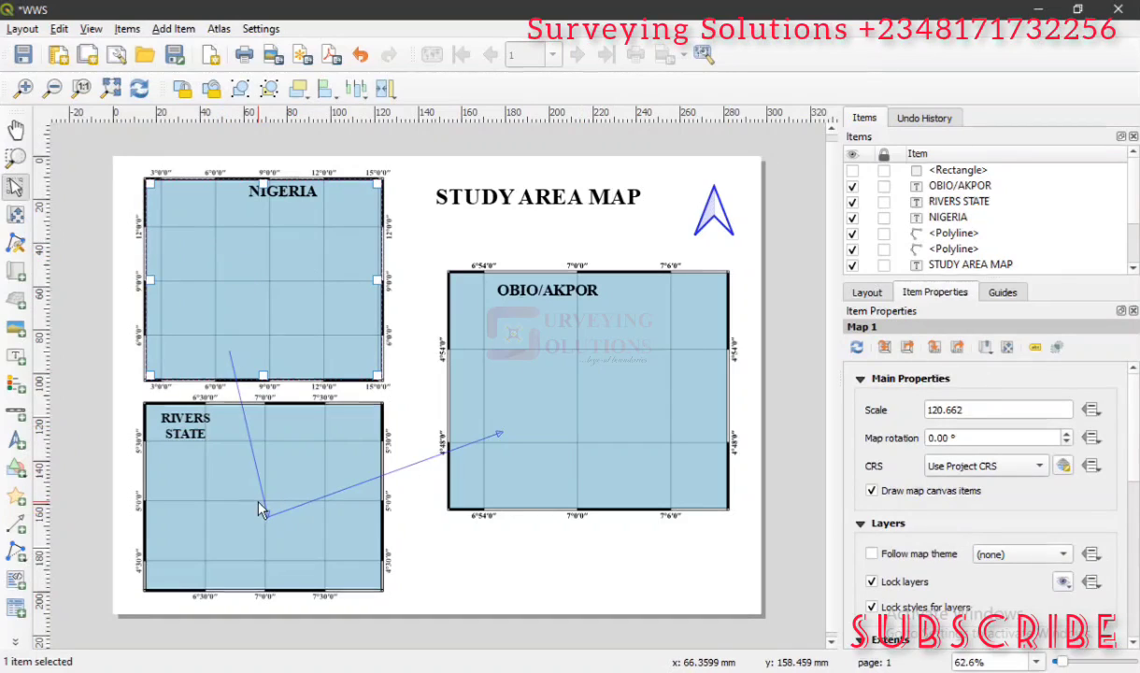
{"action": "left_click", "coordinate": [266, 503]}
{"action": "left_click", "coordinate": [584, 364]}
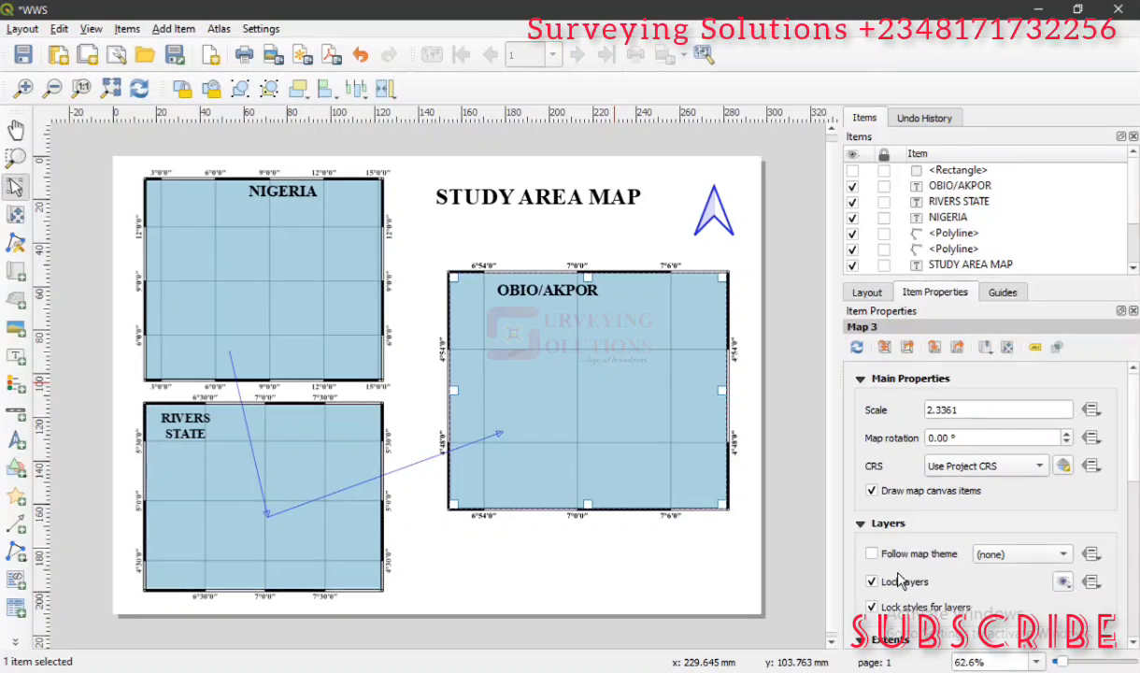